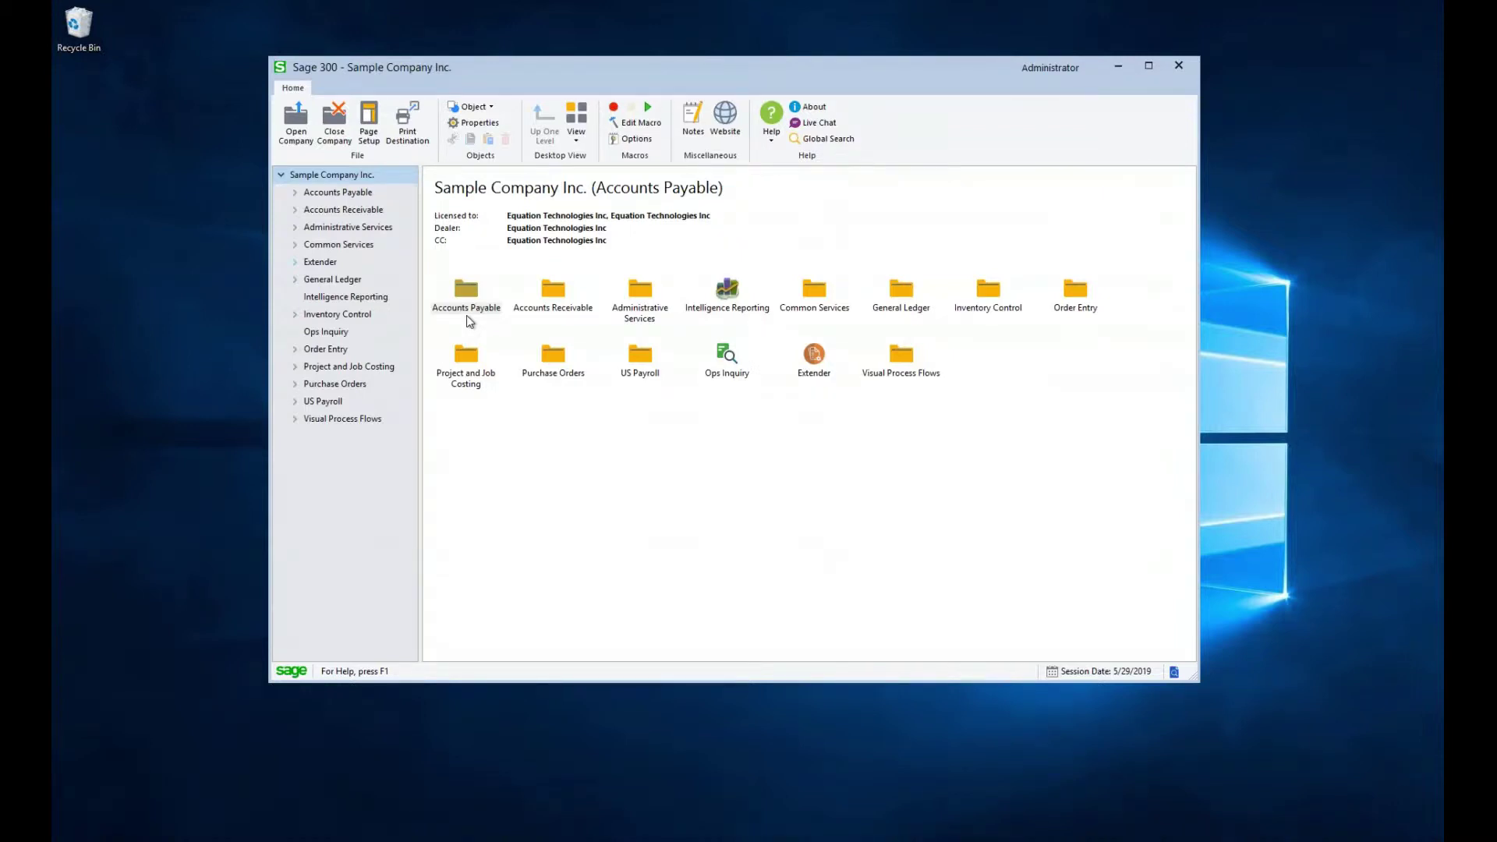
Open the Accounts Payable module and its A/P Vendors folder
double_click(466, 290)
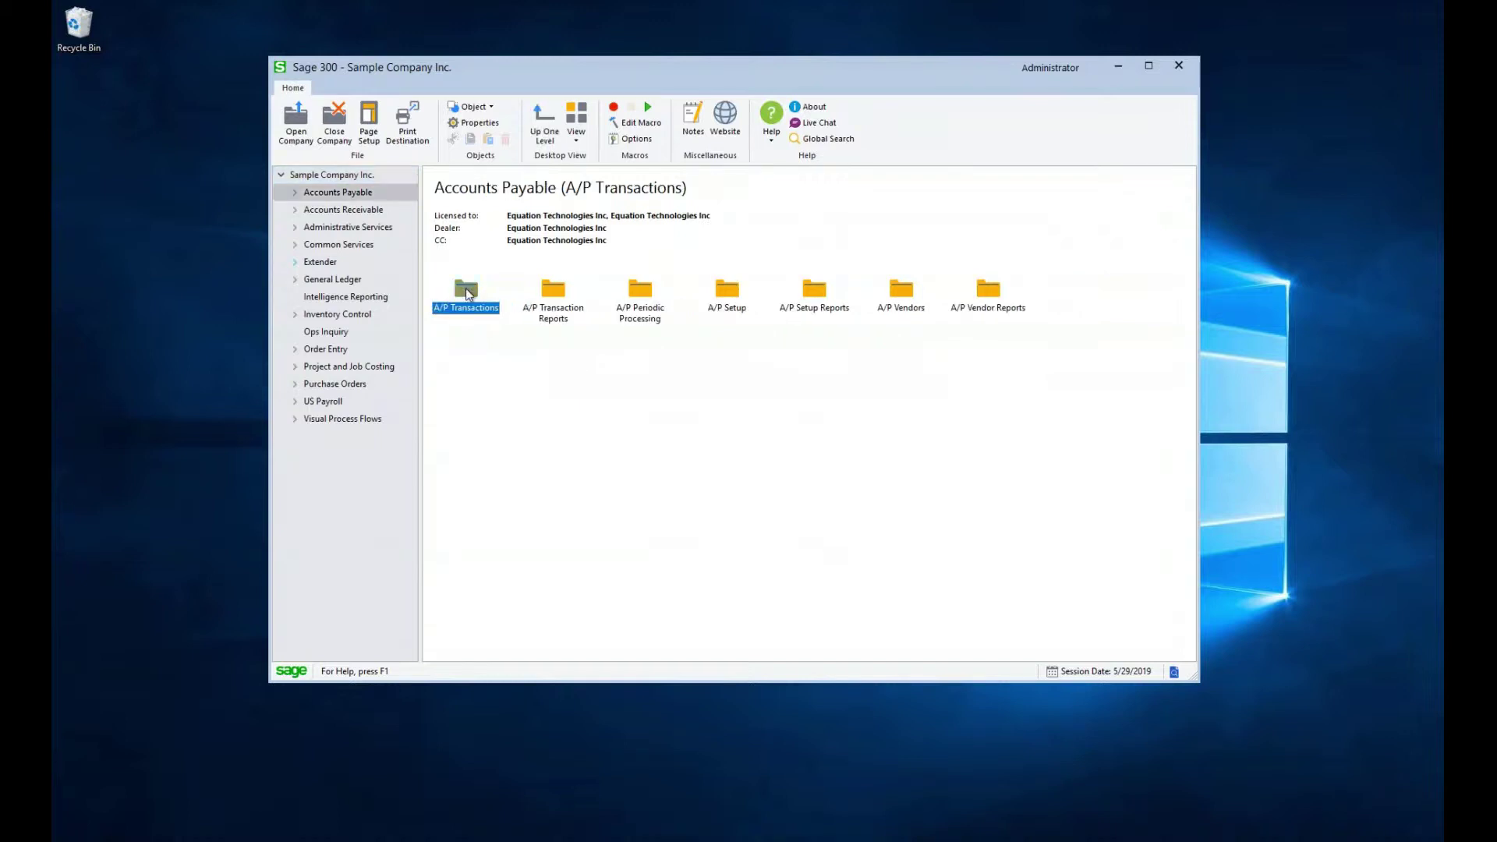
double_click(901, 290)
Open vendor maintenance and load vendor 5080's record
click(554, 293)
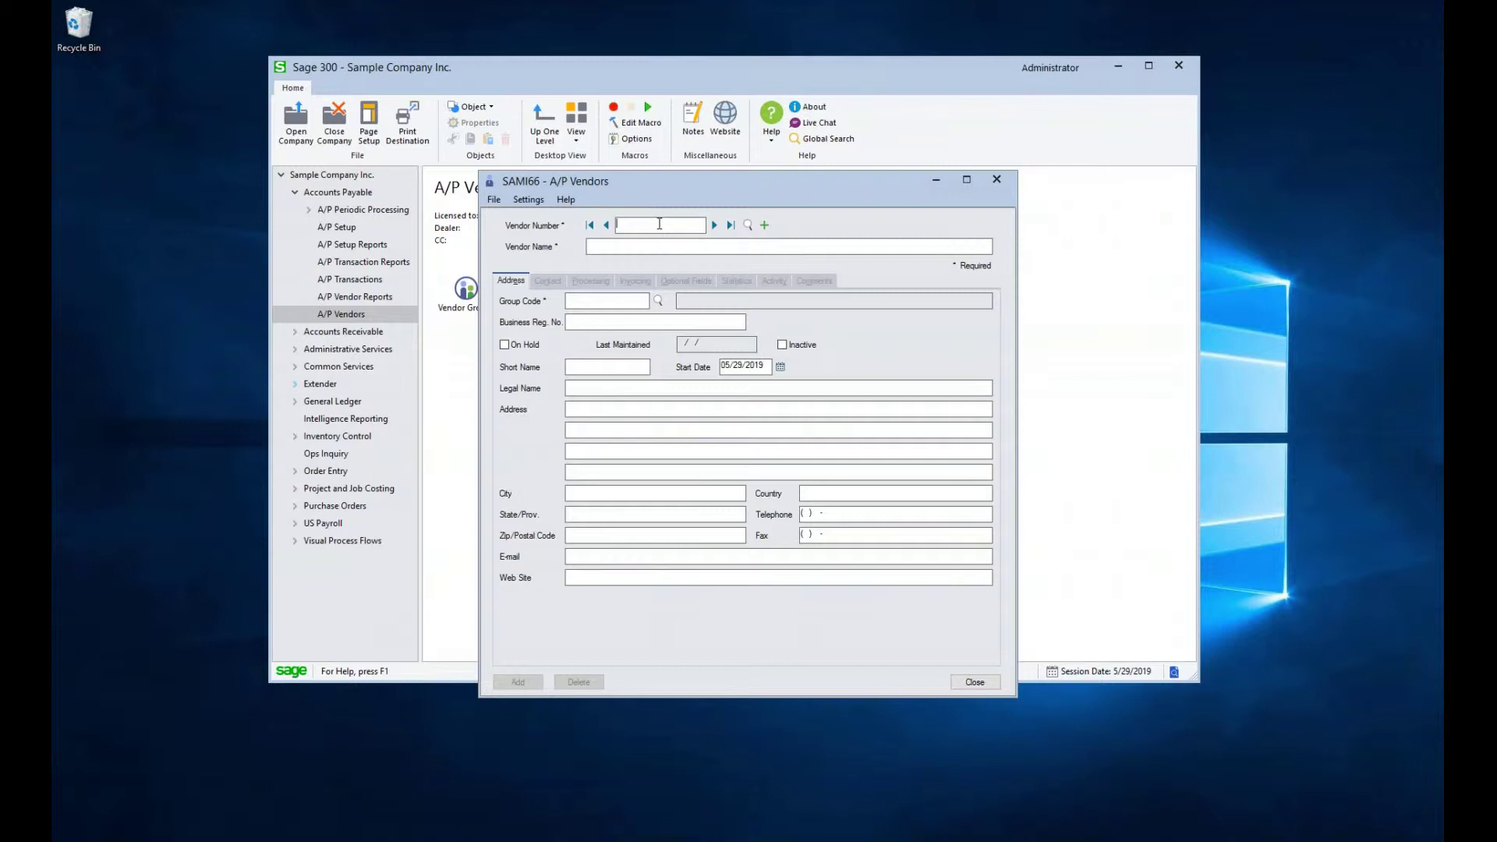
text(5080)
key(Tab)
Browse vendor records: back to 5030, forward twice, first 1200, then last SV-10000
click(672, 244)
click(606, 225)
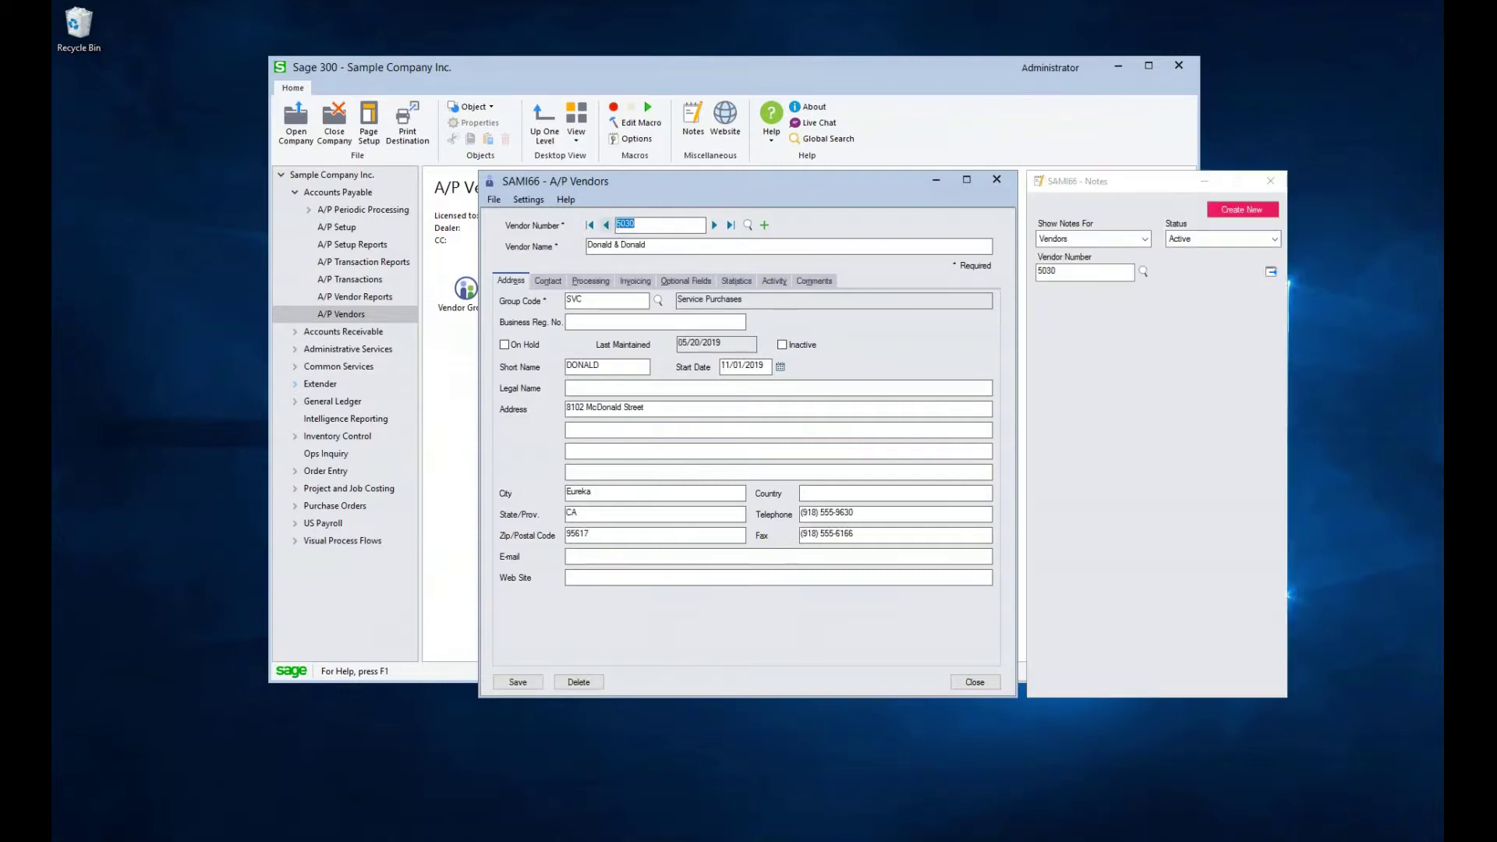
click(714, 225)
click(714, 225)
click(590, 225)
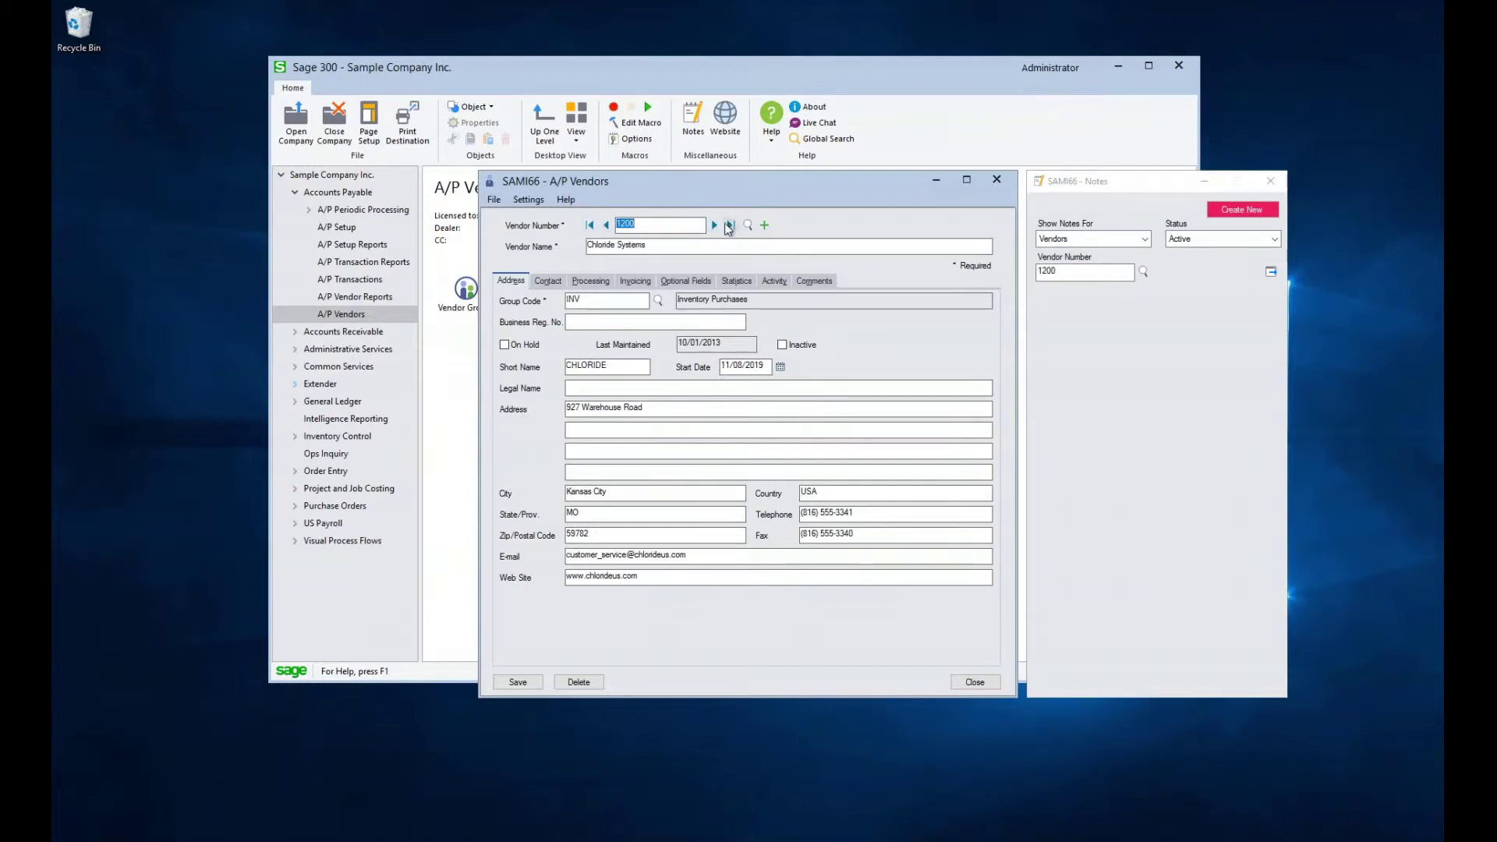
click(731, 225)
Filter the vendor finder by Vendor Name containing 'sup'
click(747, 224)
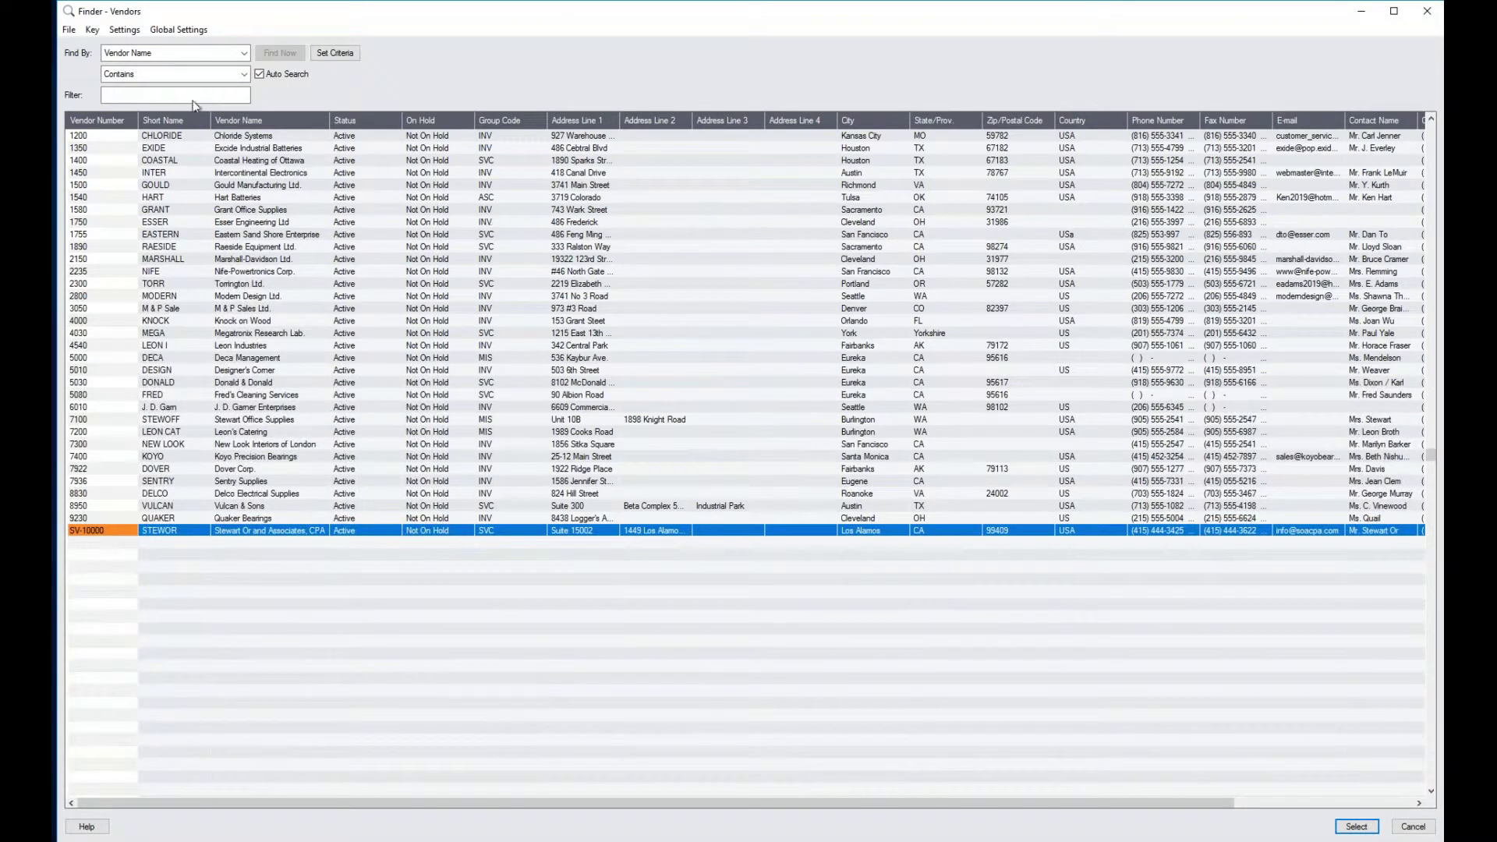
click(165, 59)
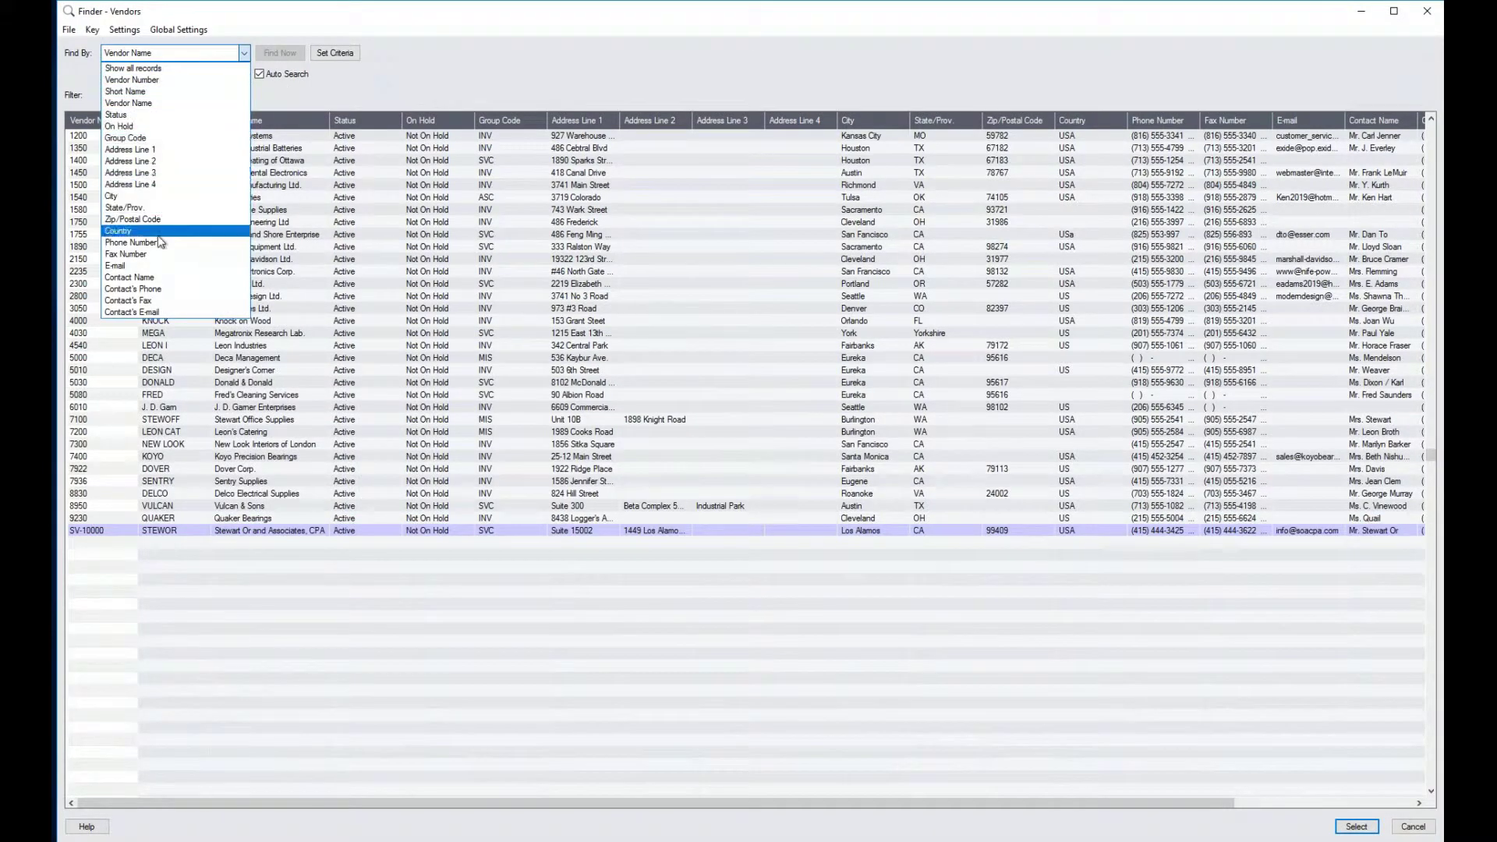
click(321, 100)
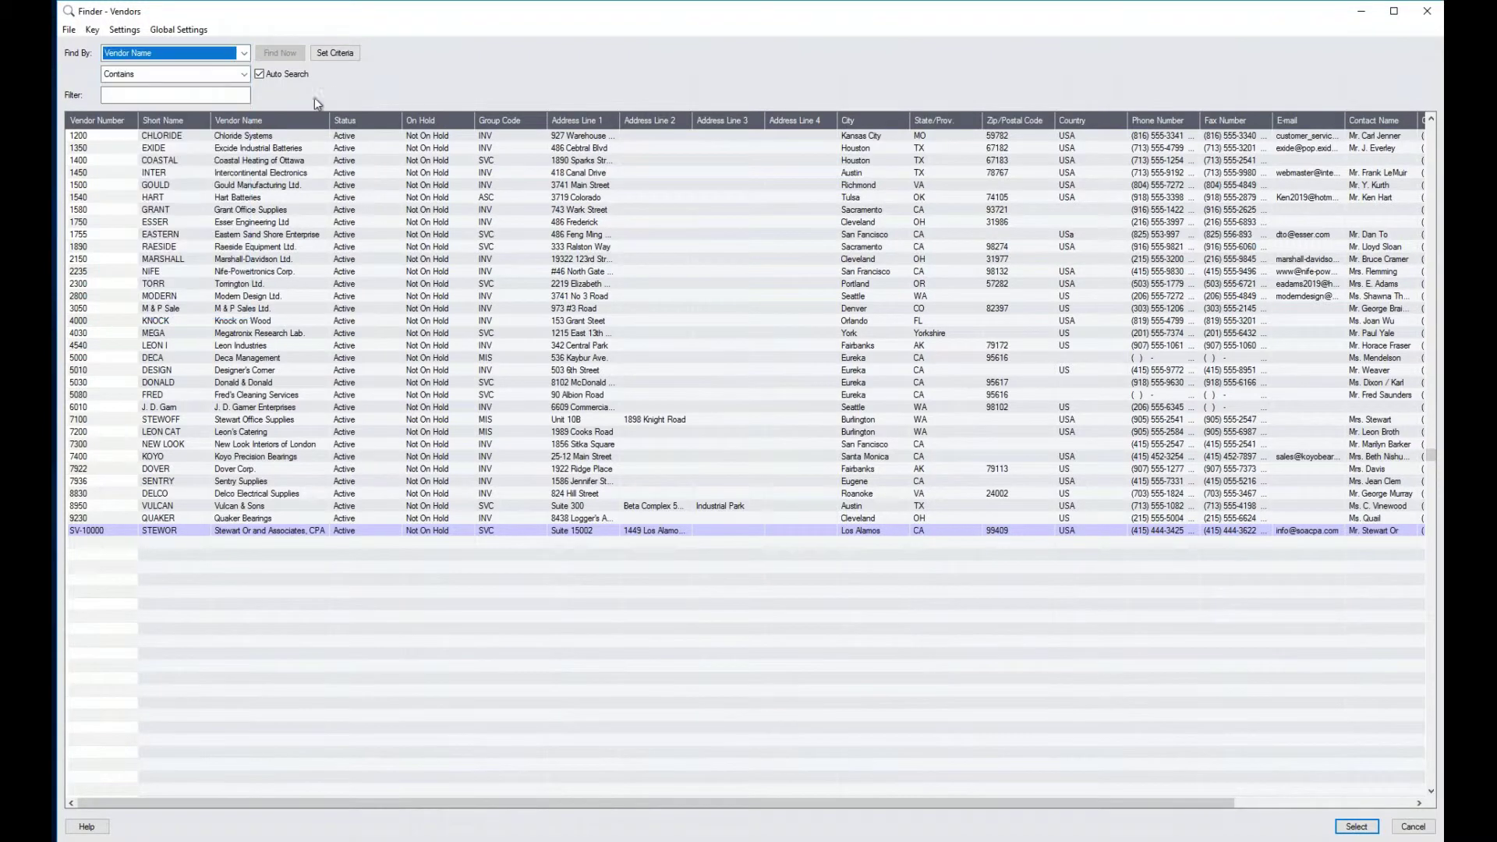
click(212, 74)
click(205, 102)
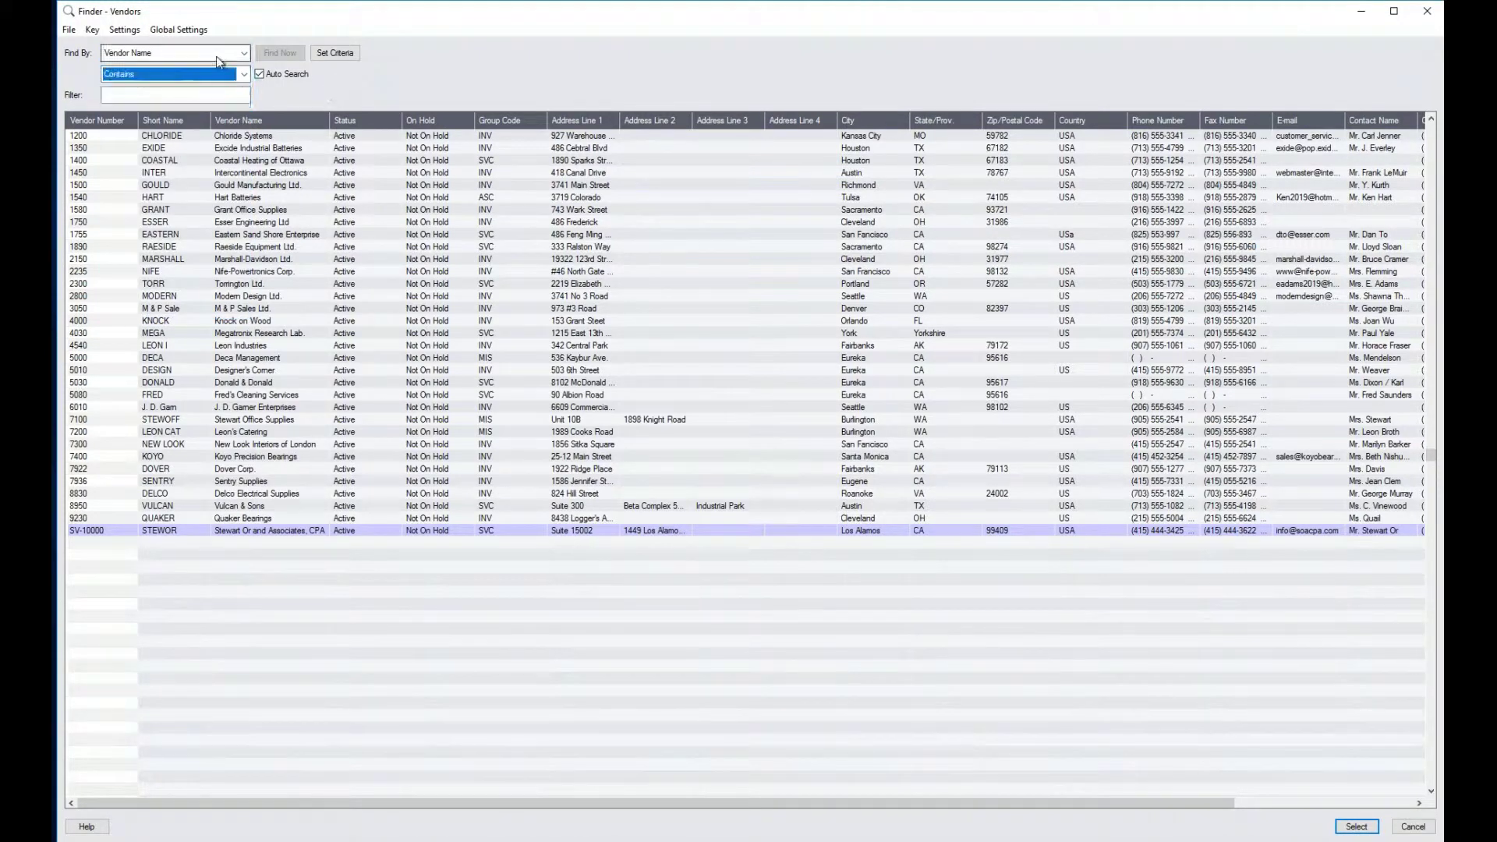
click(185, 94)
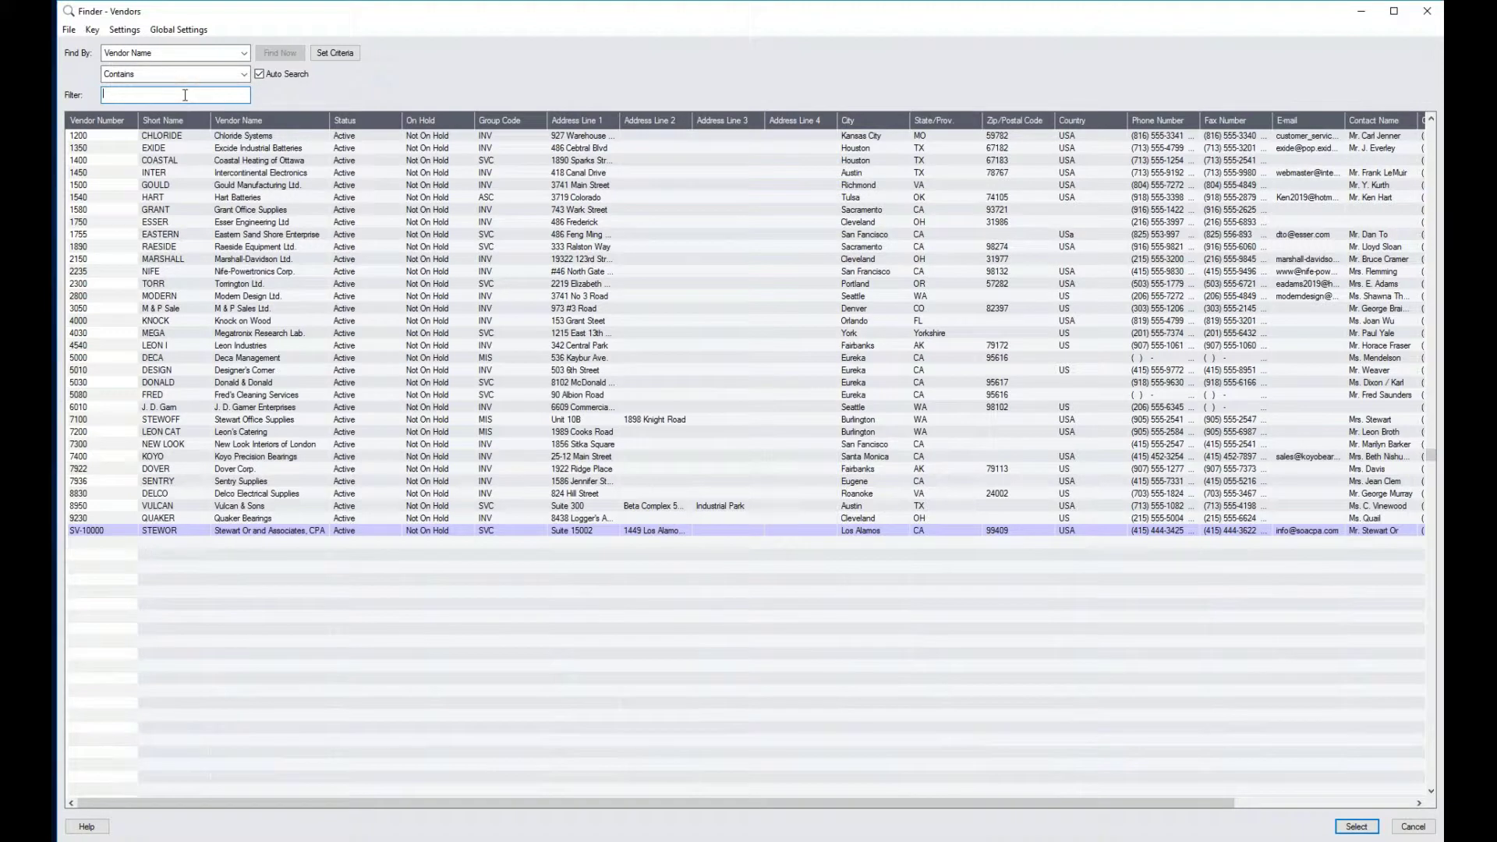
text(sup)
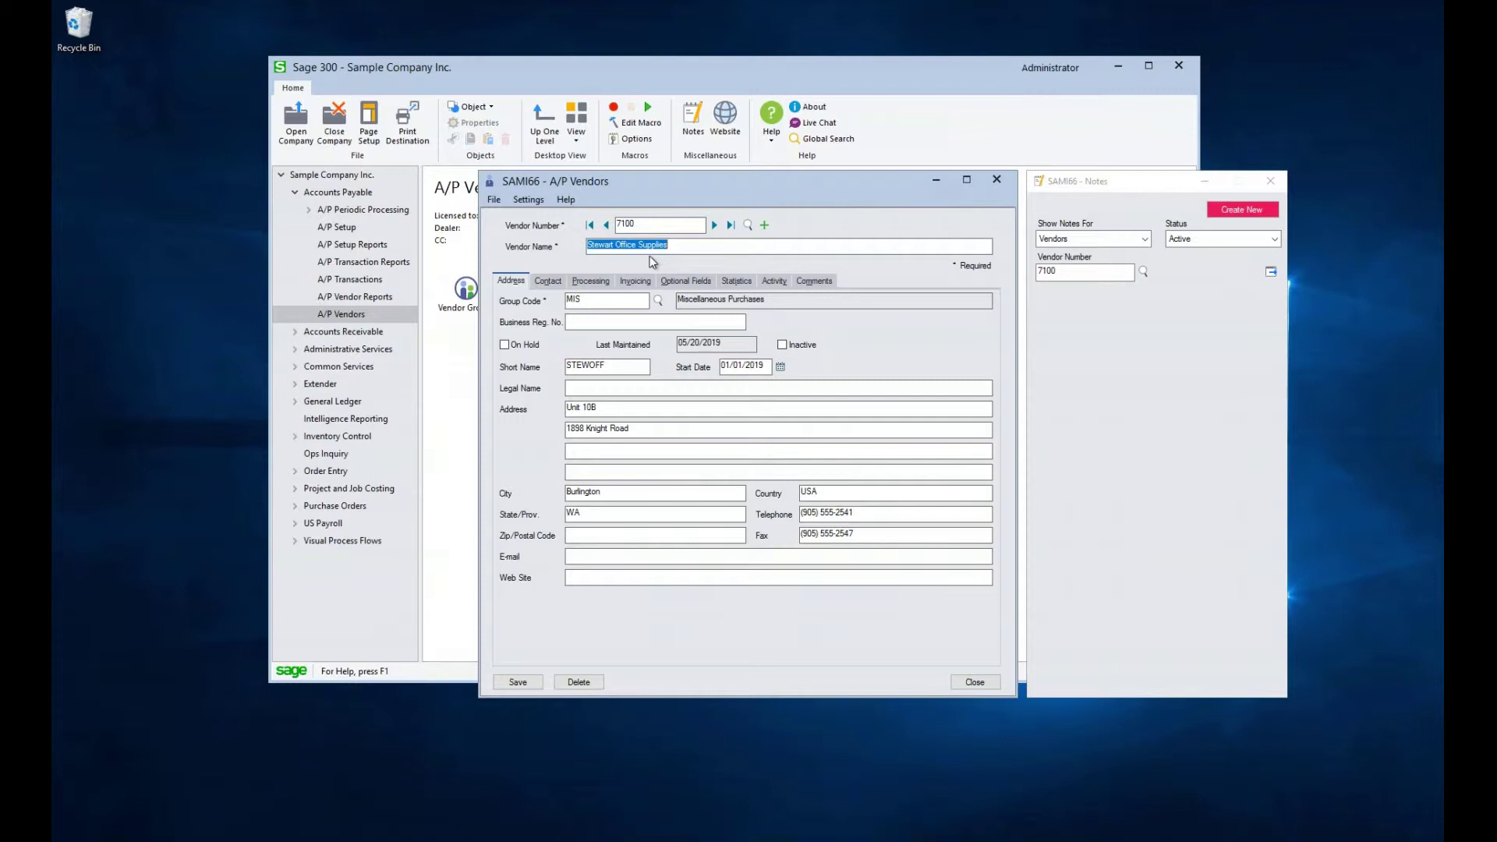
click(602, 300)
drag(602, 300, 539, 296)
click(620, 365)
click(593, 383)
Review contact and processing settings: account set TRADE, terms P90, bank CCB, payment CHECKUSD, check language ENG
click(555, 282)
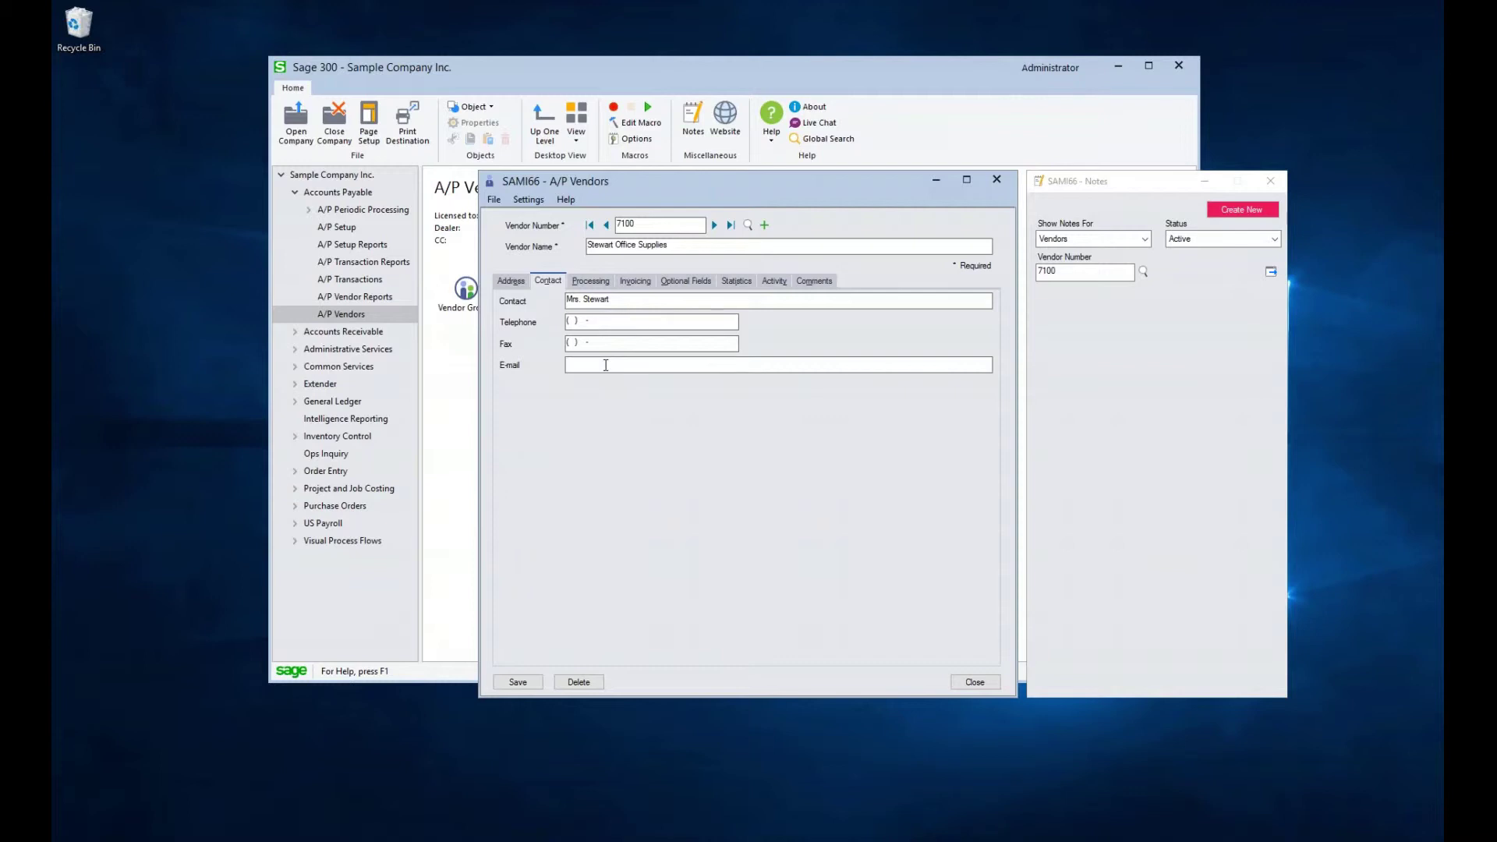
click(593, 283)
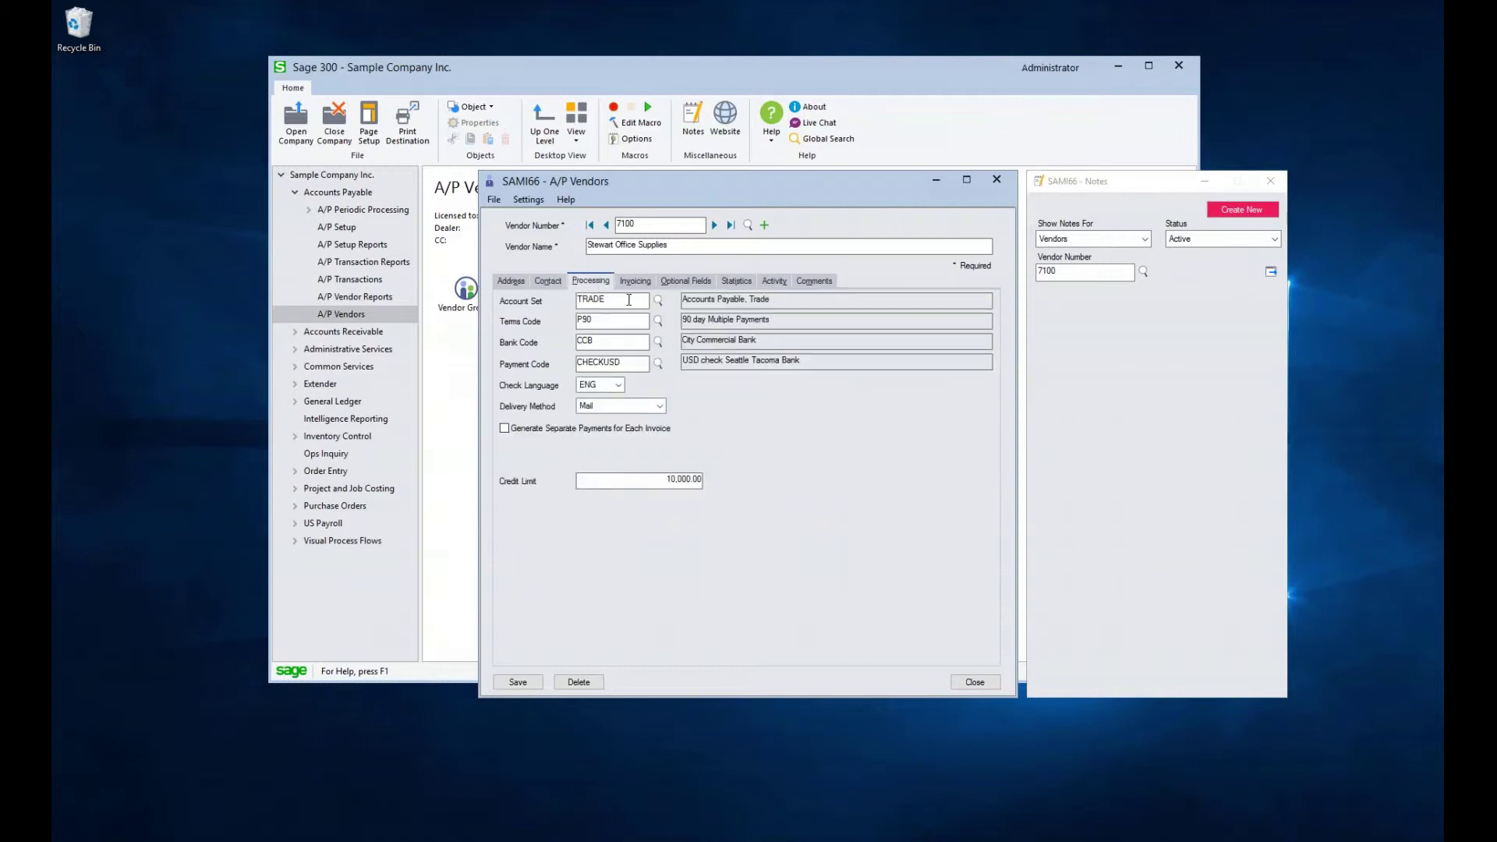
click(628, 300)
click(612, 322)
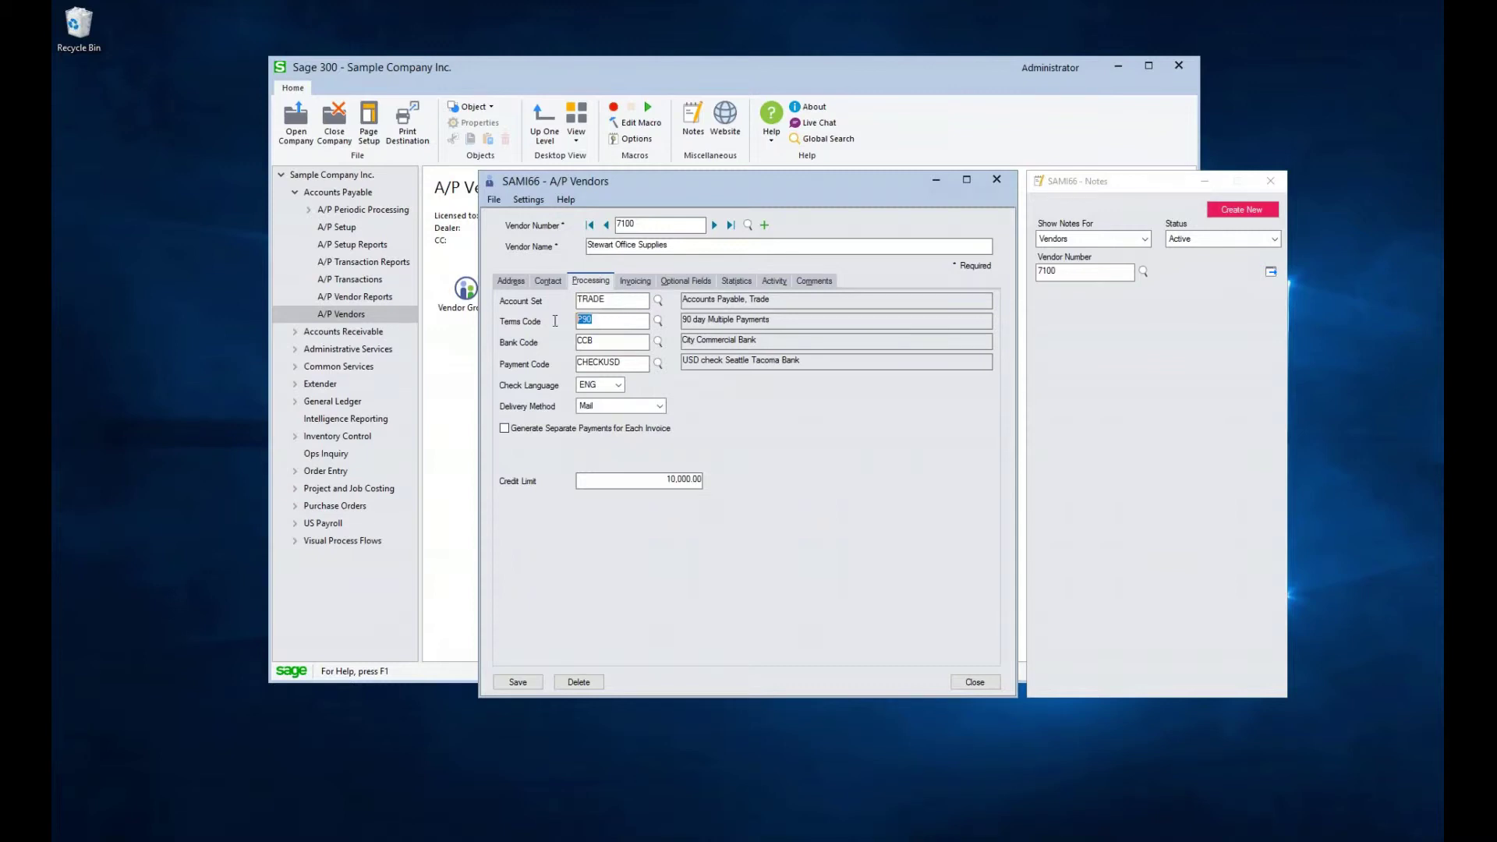
click(615, 344)
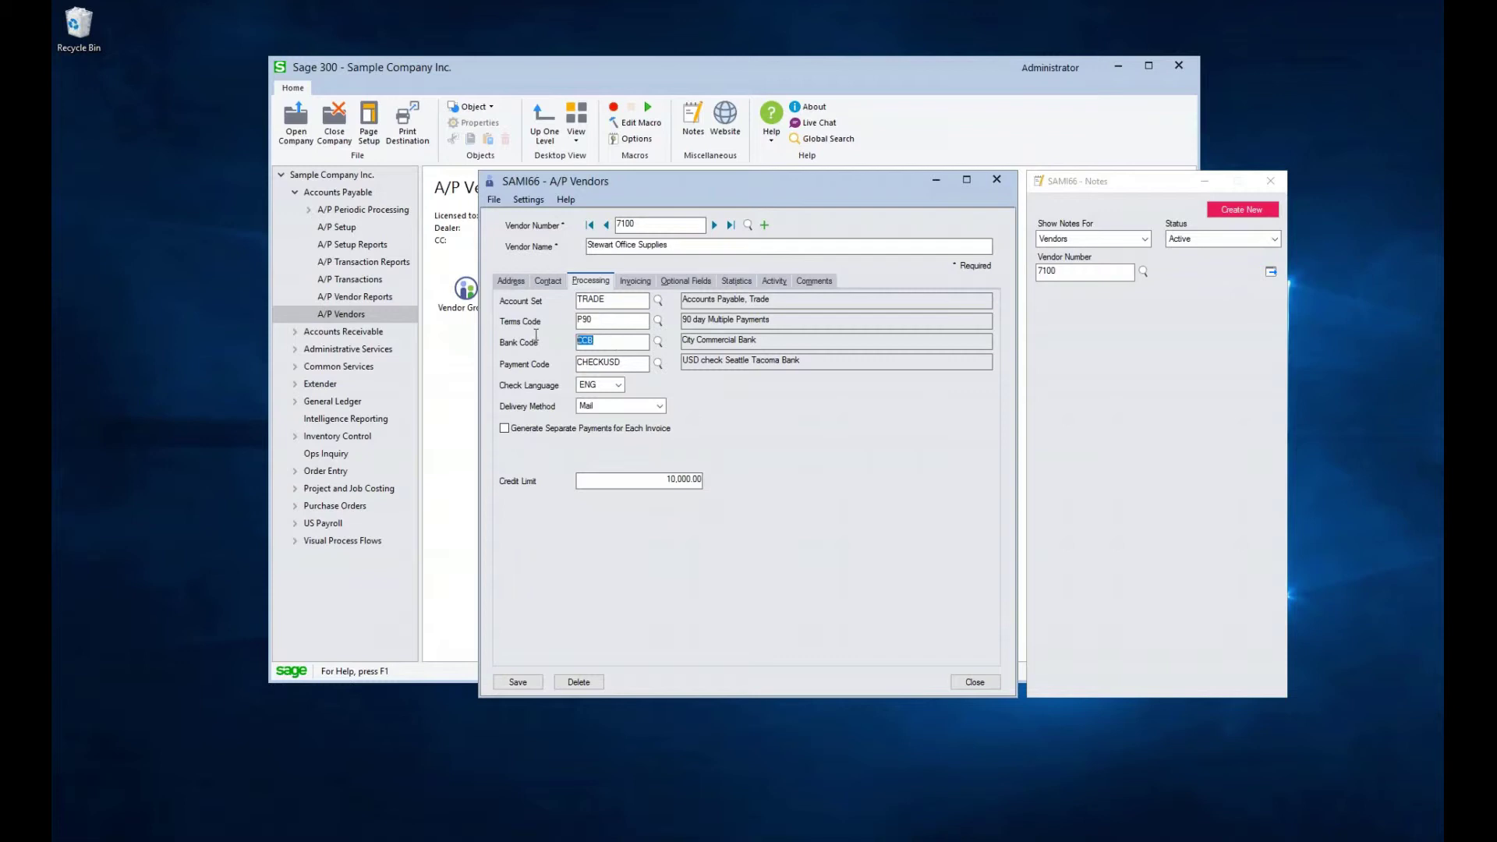
click(633, 366)
click(621, 383)
click(636, 378)
click(660, 407)
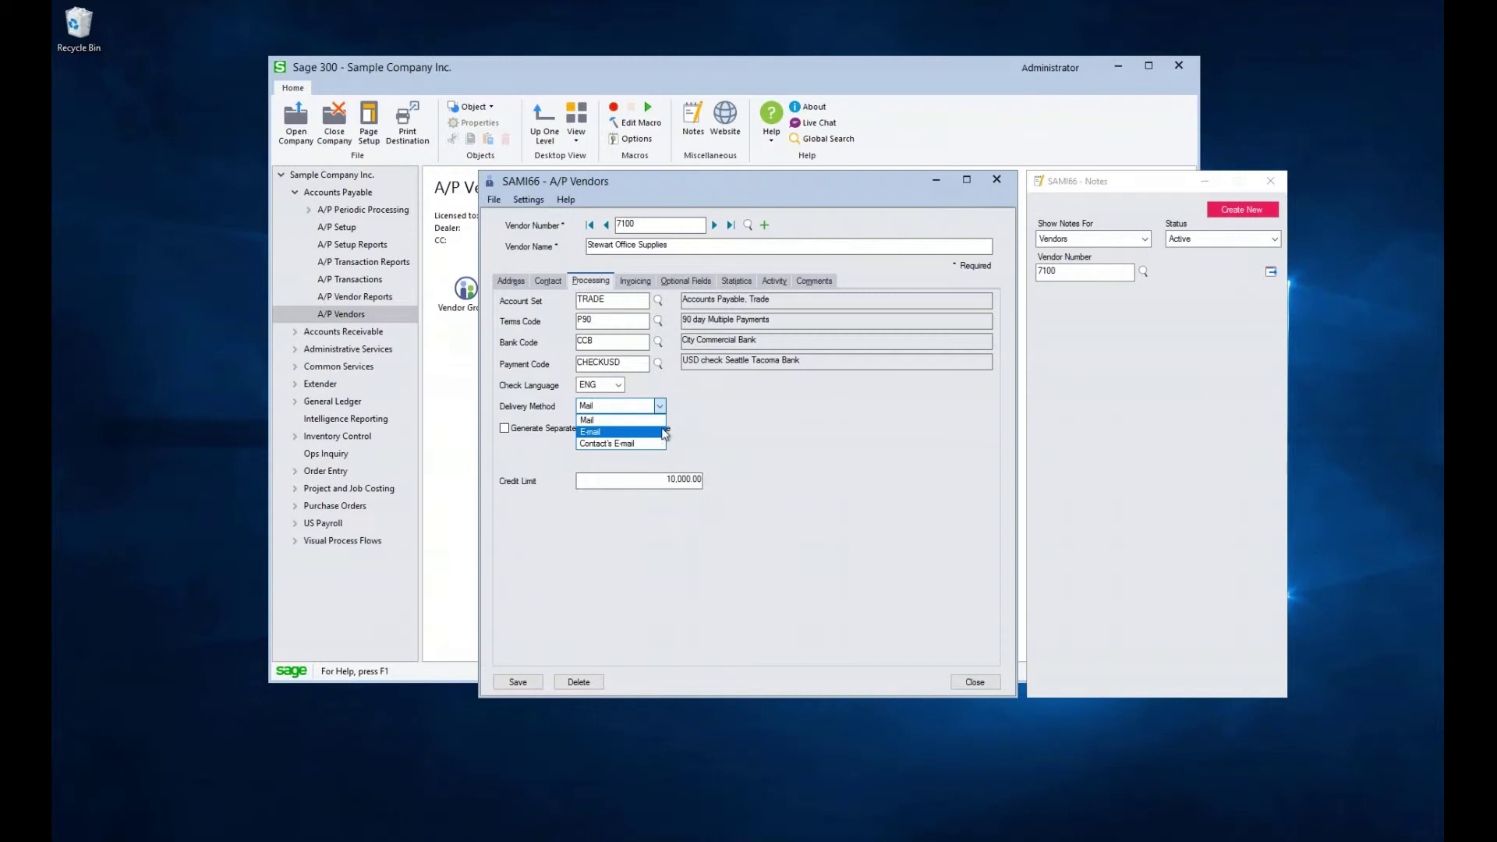
click(685, 421)
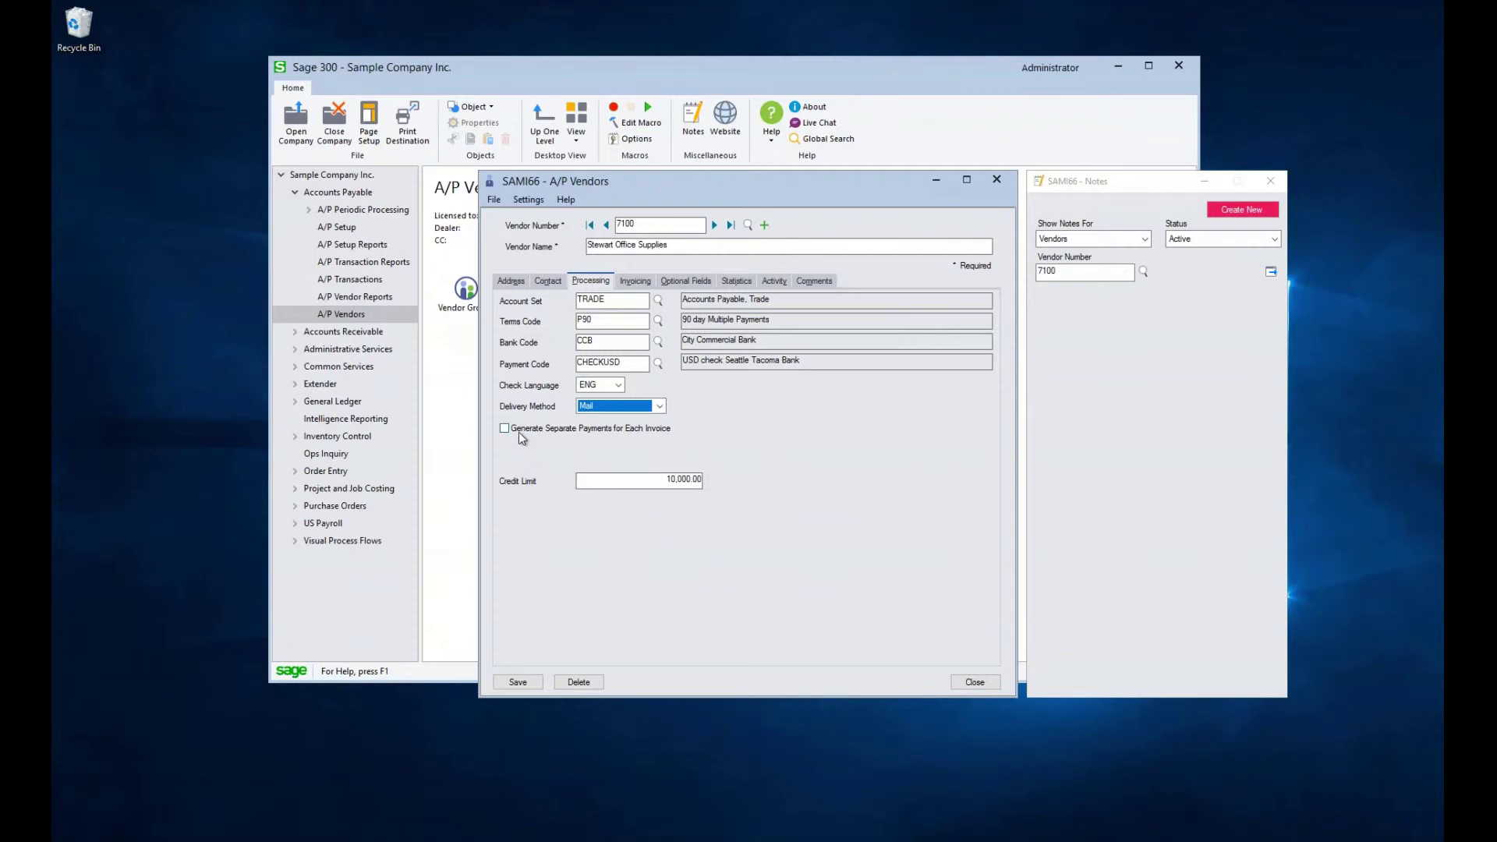
Review invoicing: Distribution Set method, None for both duplicate checks, tax group USDTAX
click(638, 286)
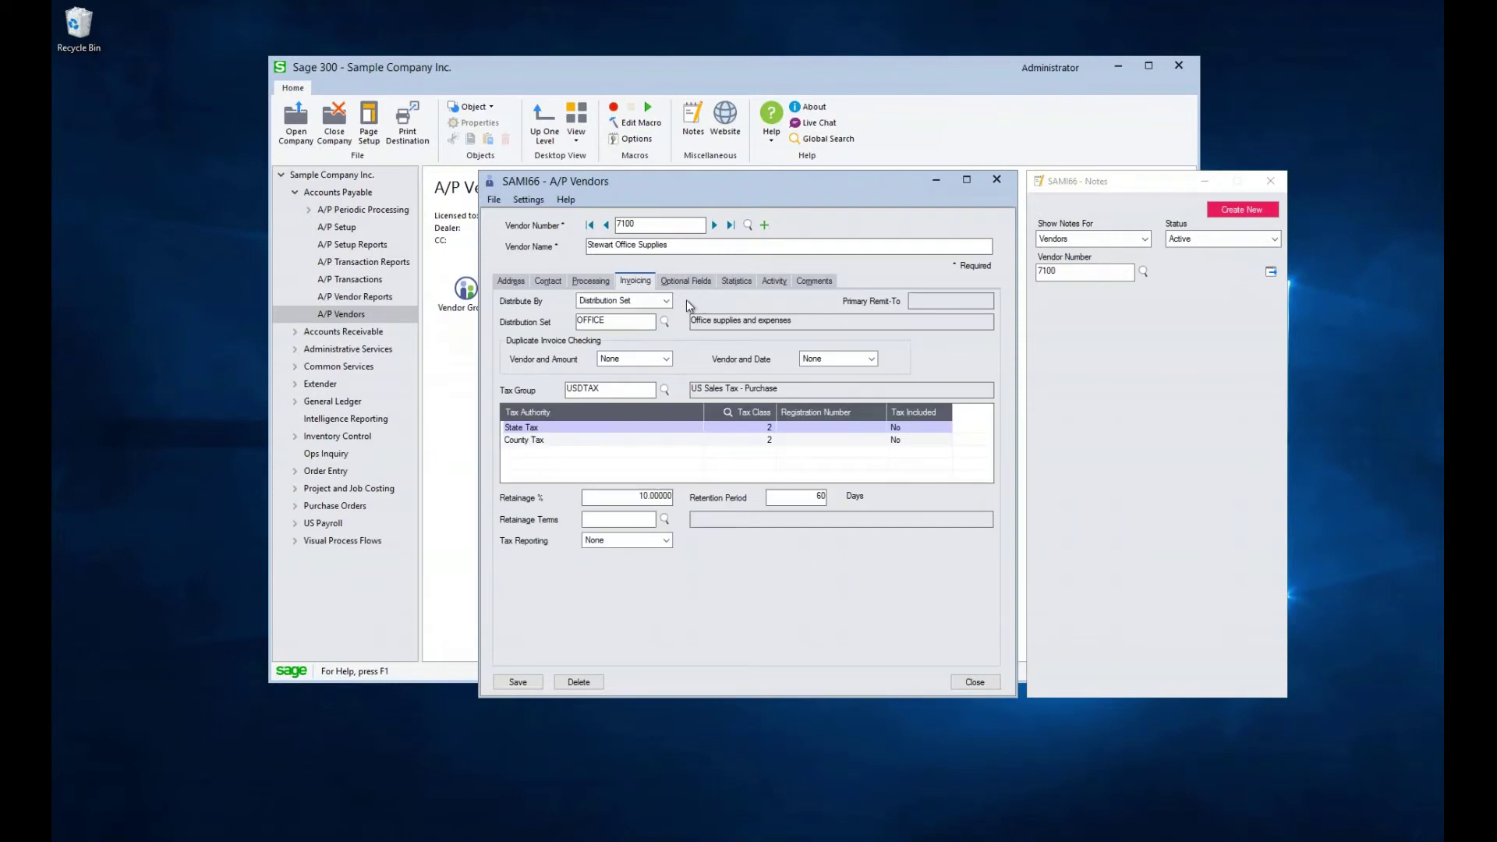
click(668, 301)
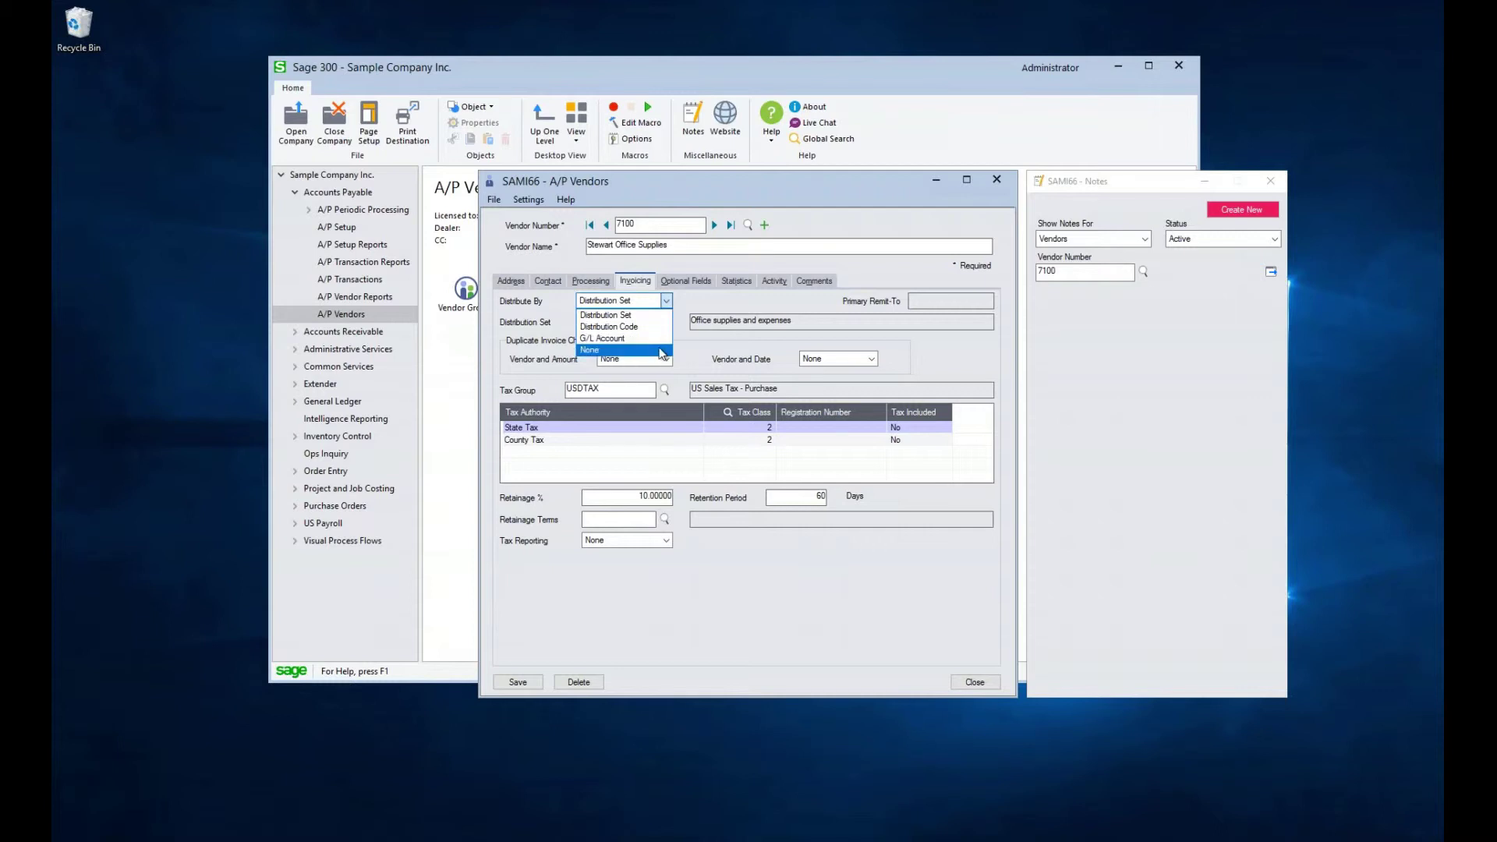
click(705, 310)
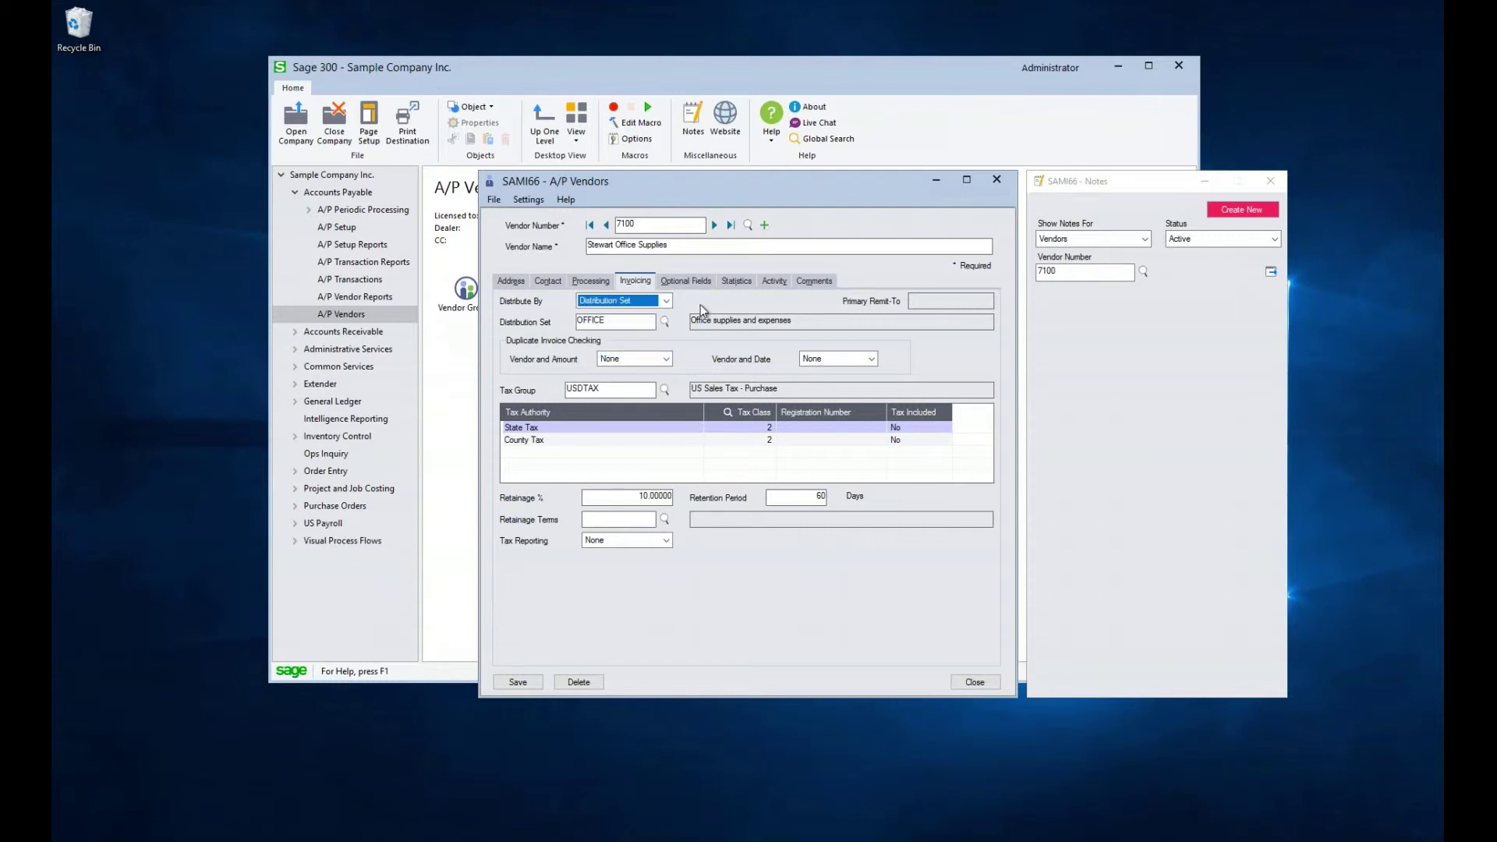
click(667, 359)
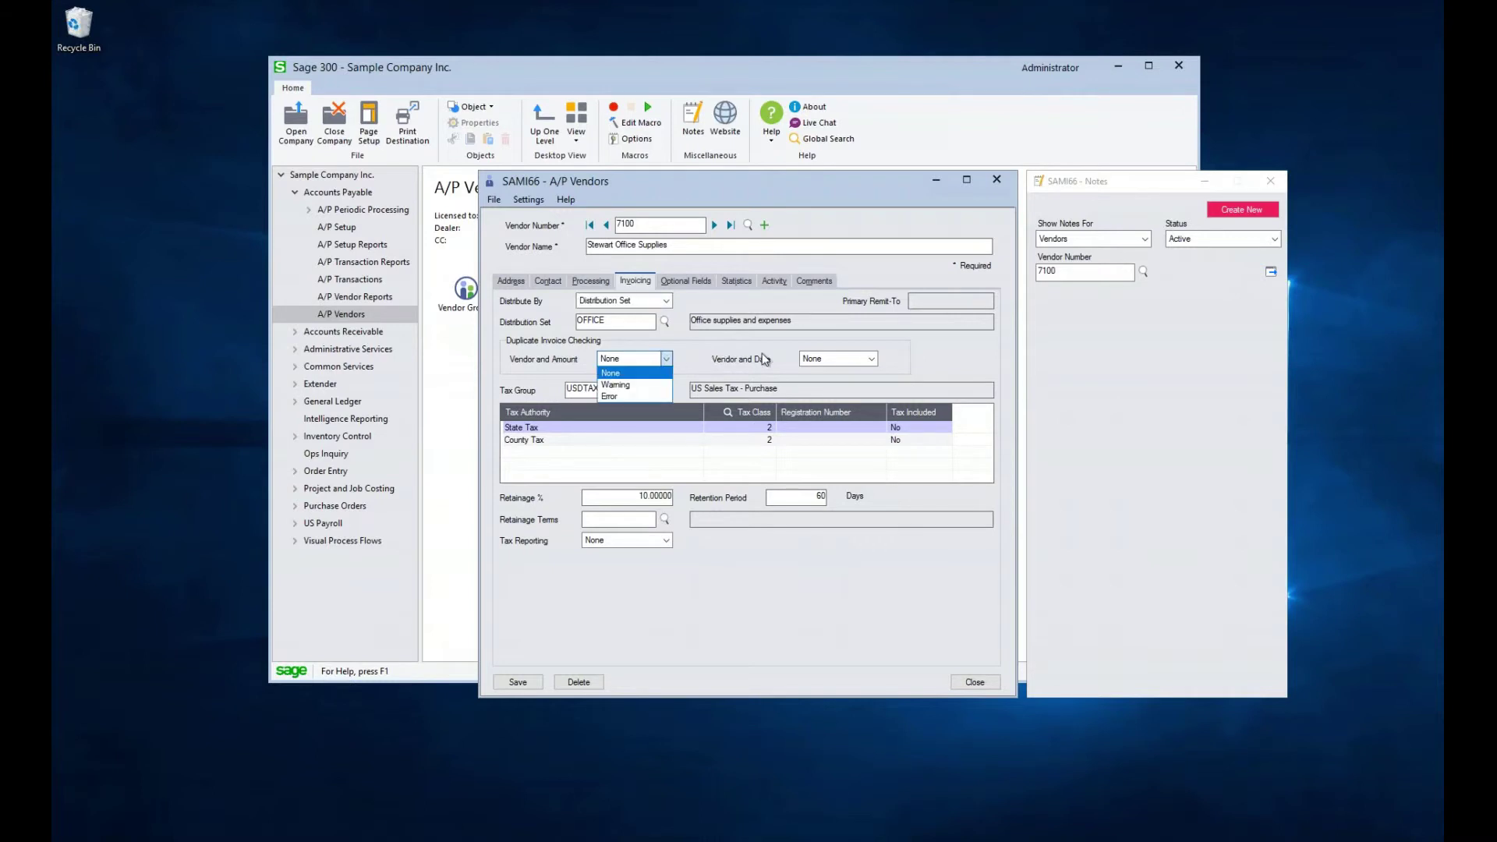
click(873, 362)
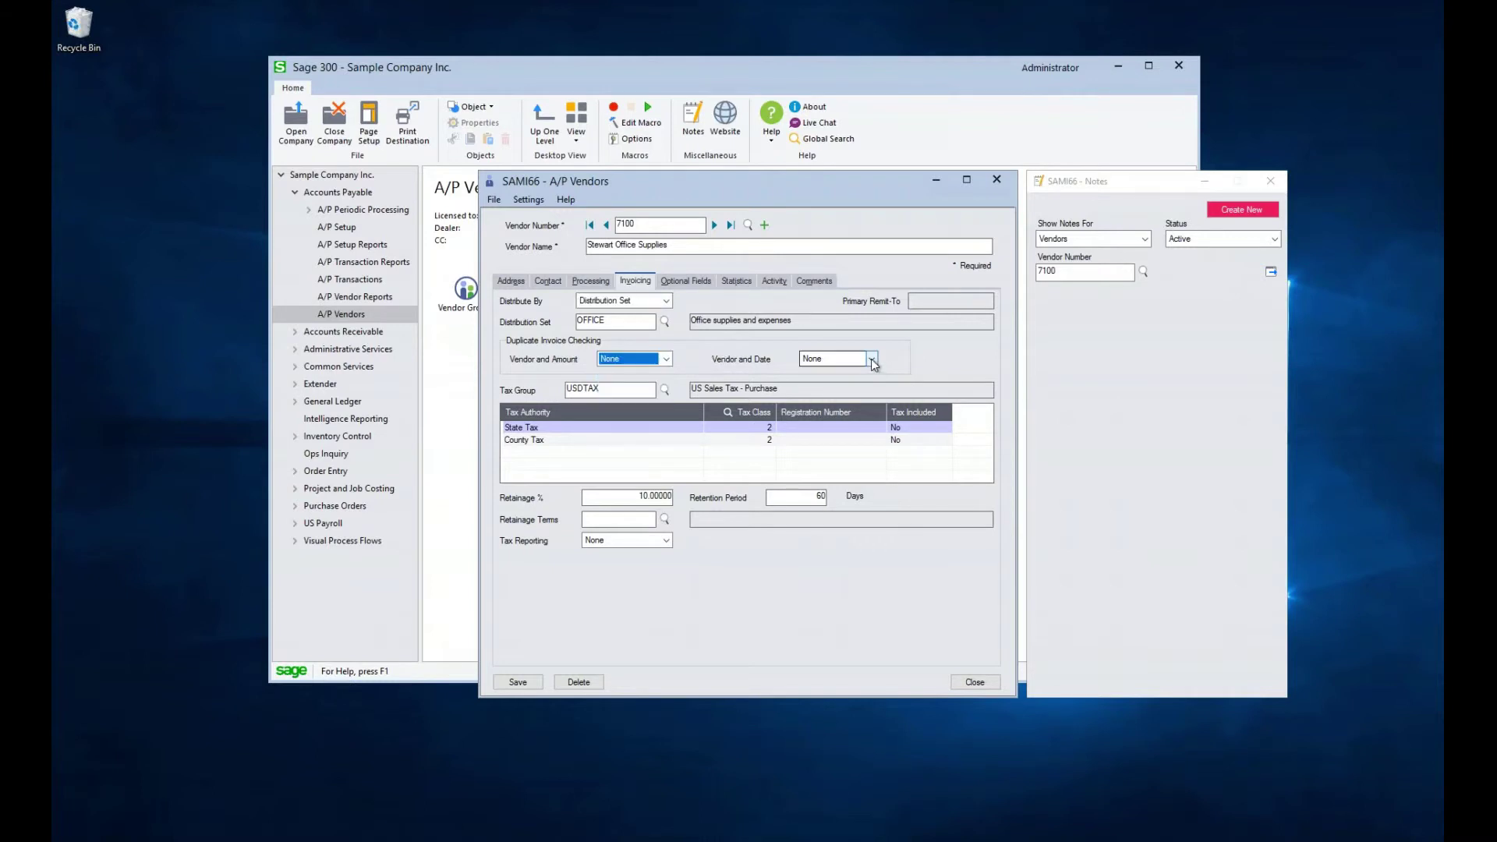
click(873, 360)
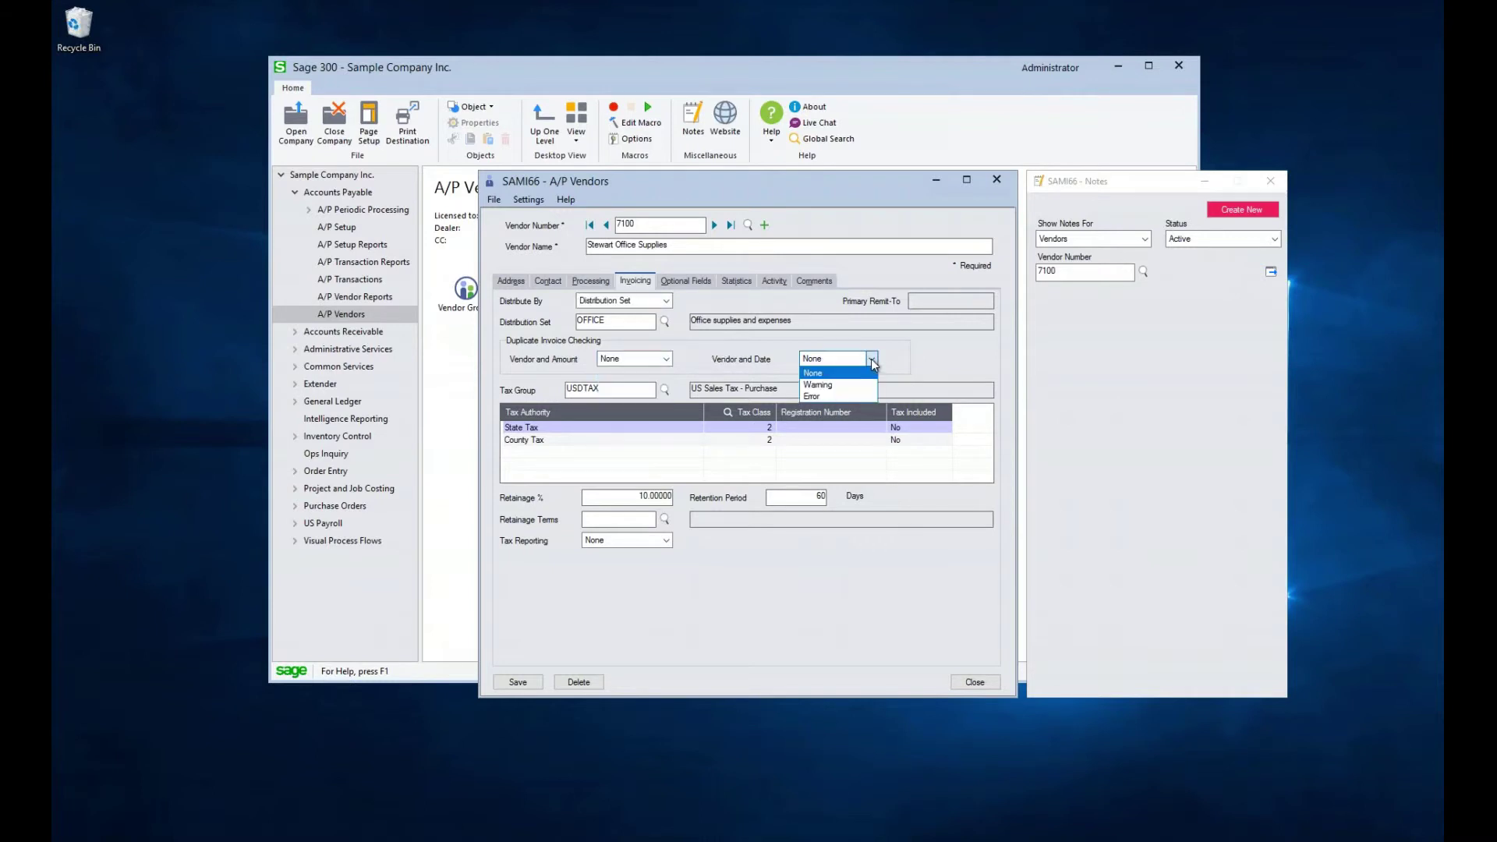
click(861, 341)
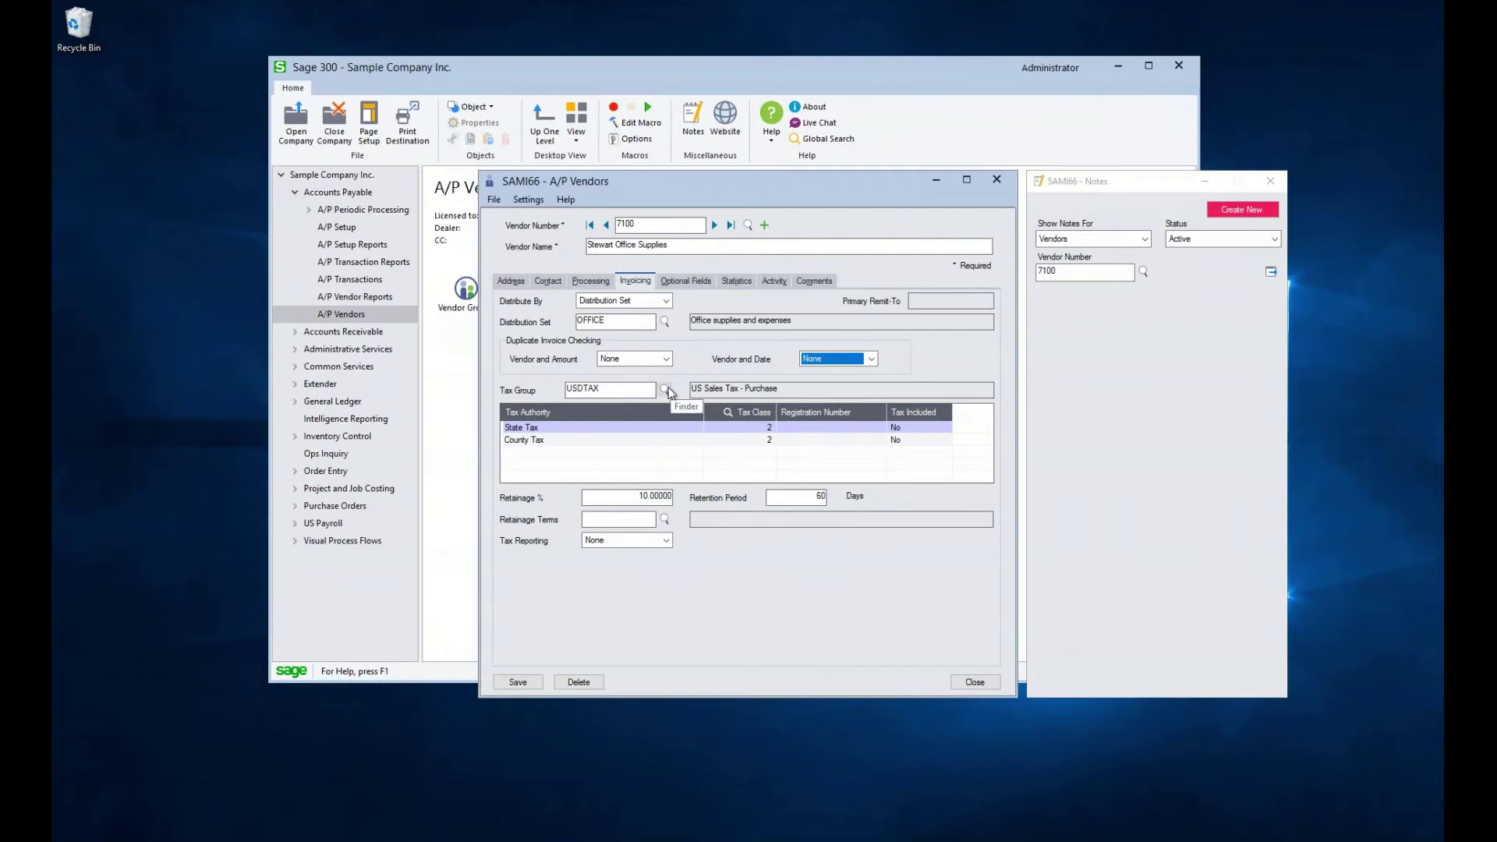
click(628, 389)
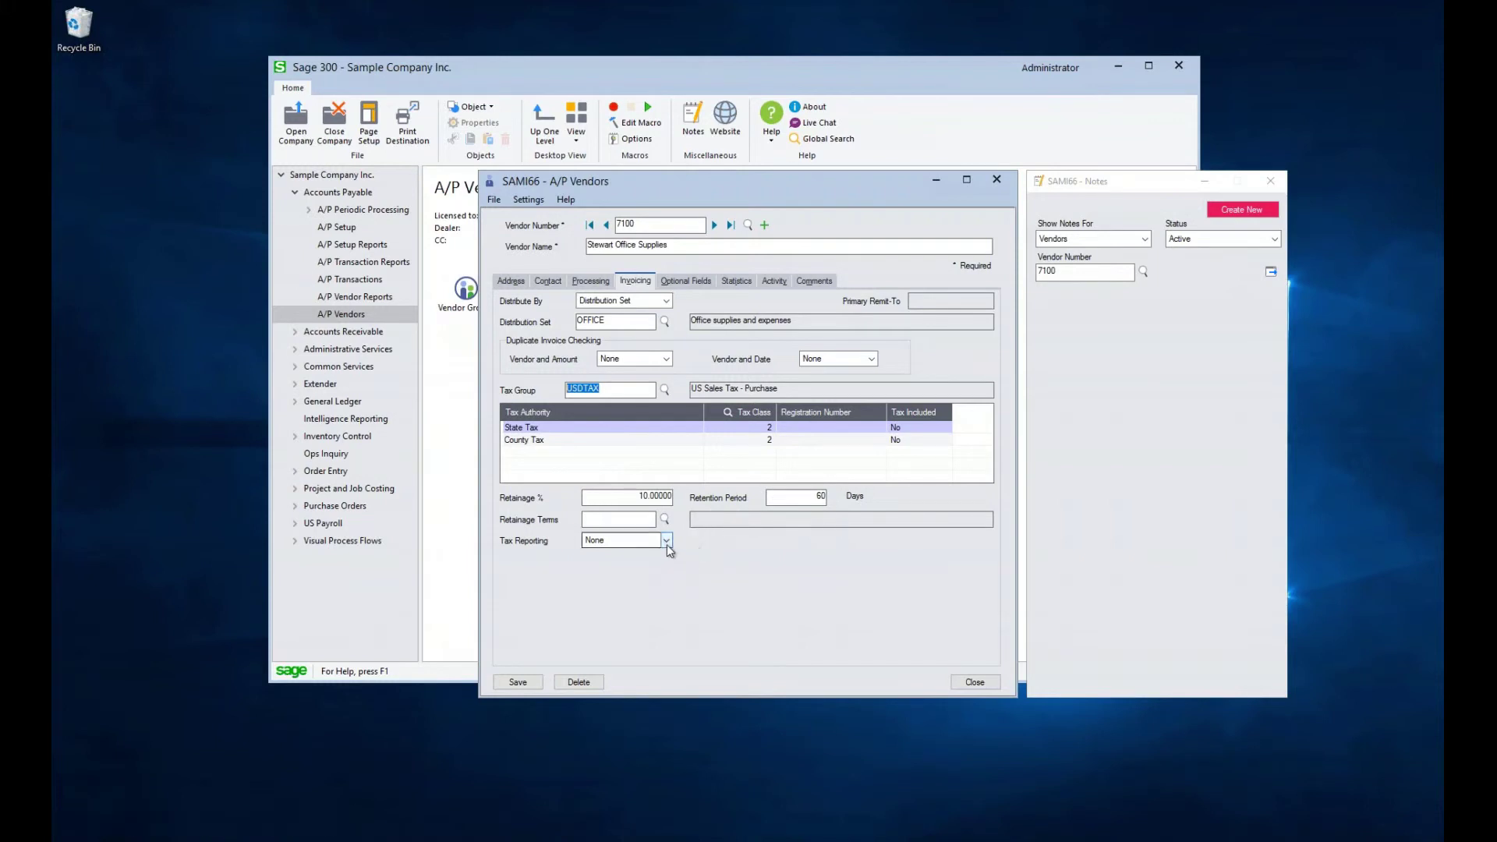
Set the vendor's tax reporting to 1099
click(666, 540)
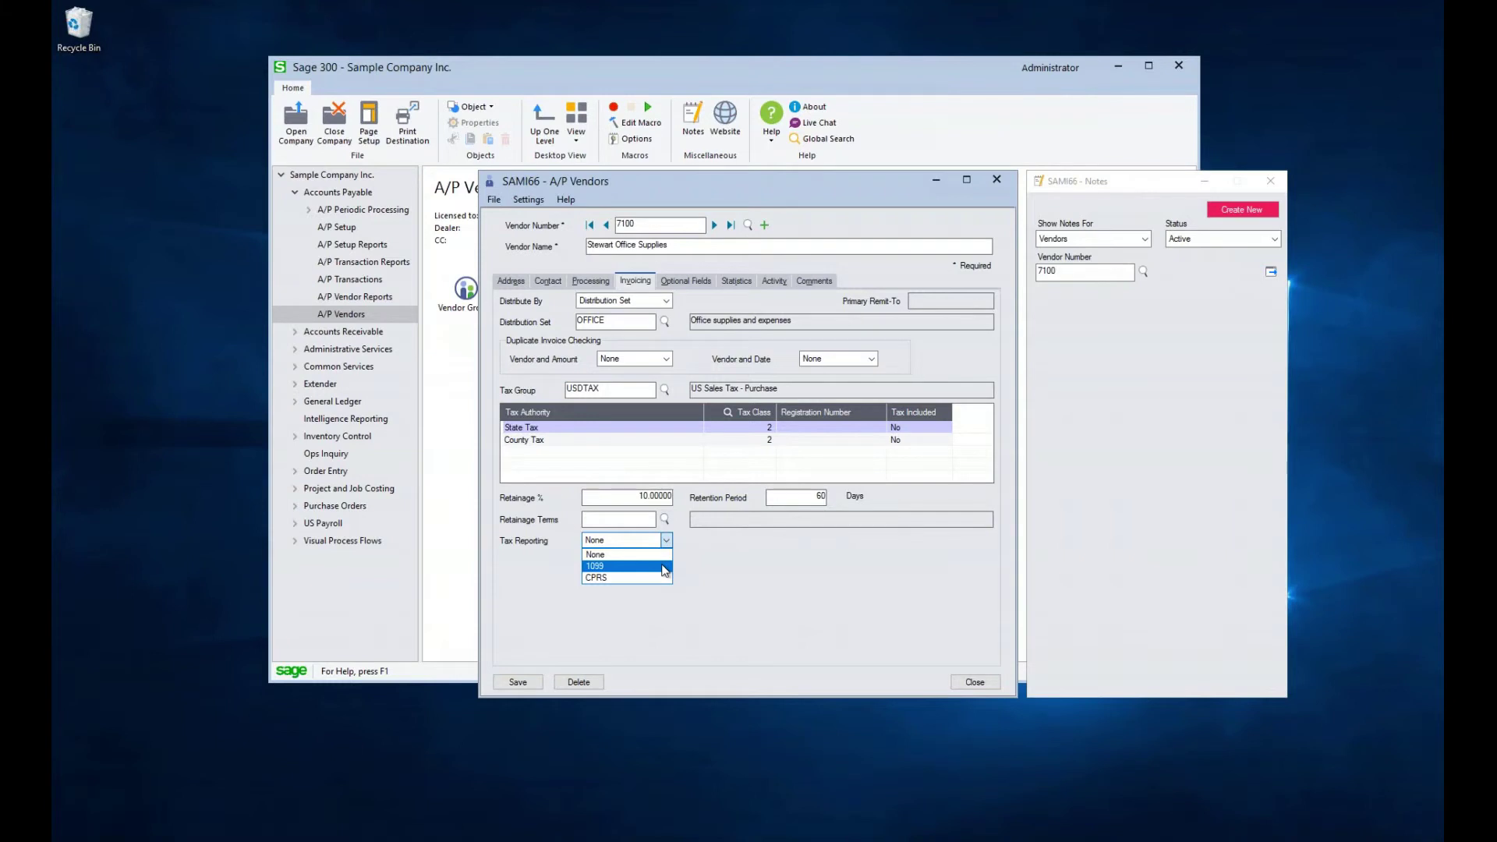
click(665, 567)
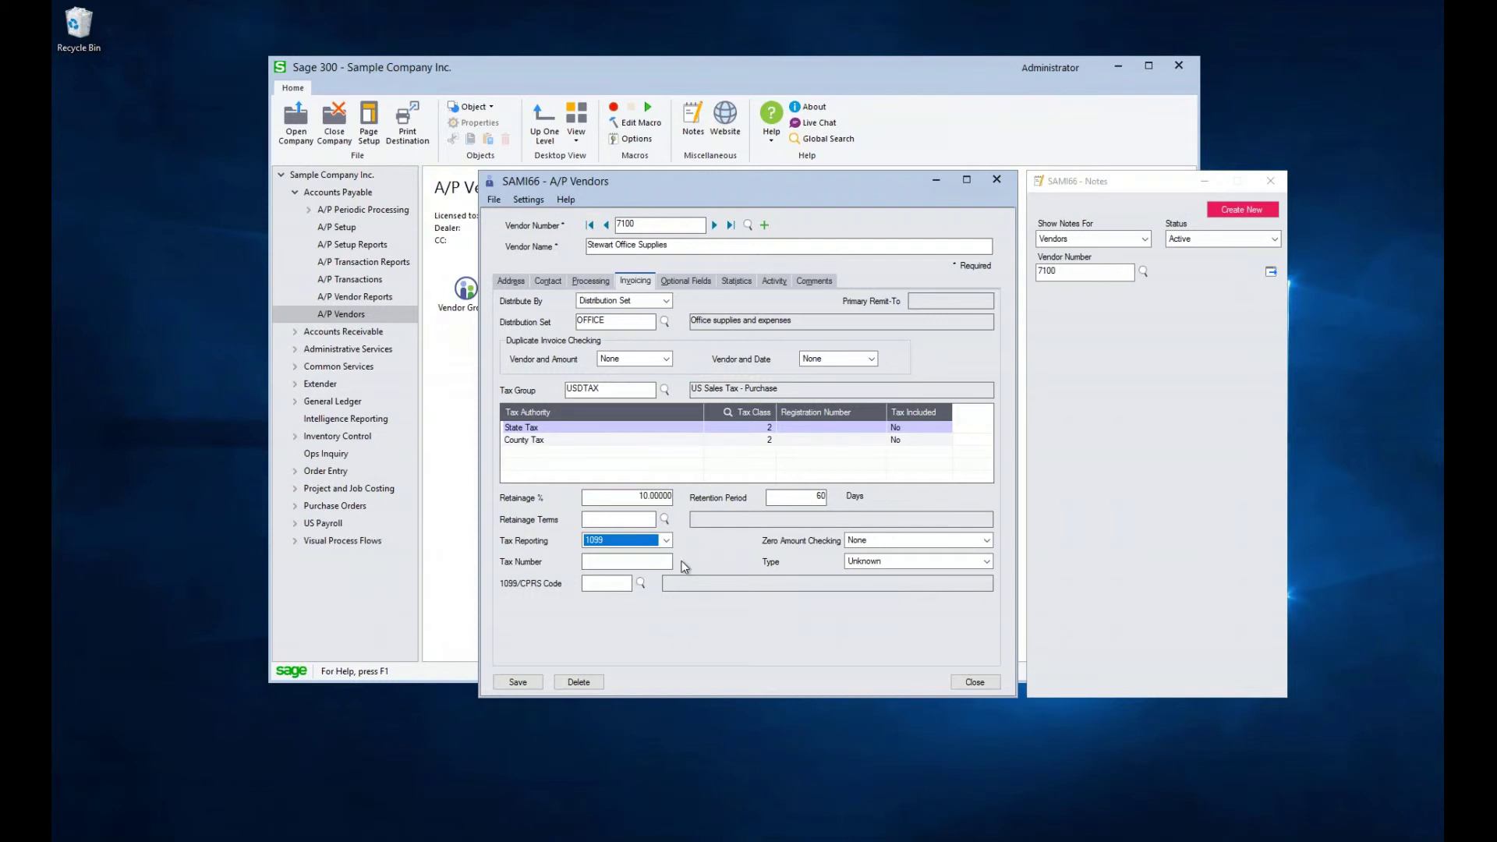
click(660, 561)
Browse the 1099/CPRS code list with full descriptions, leaving tax number type Unknown
click(641, 584)
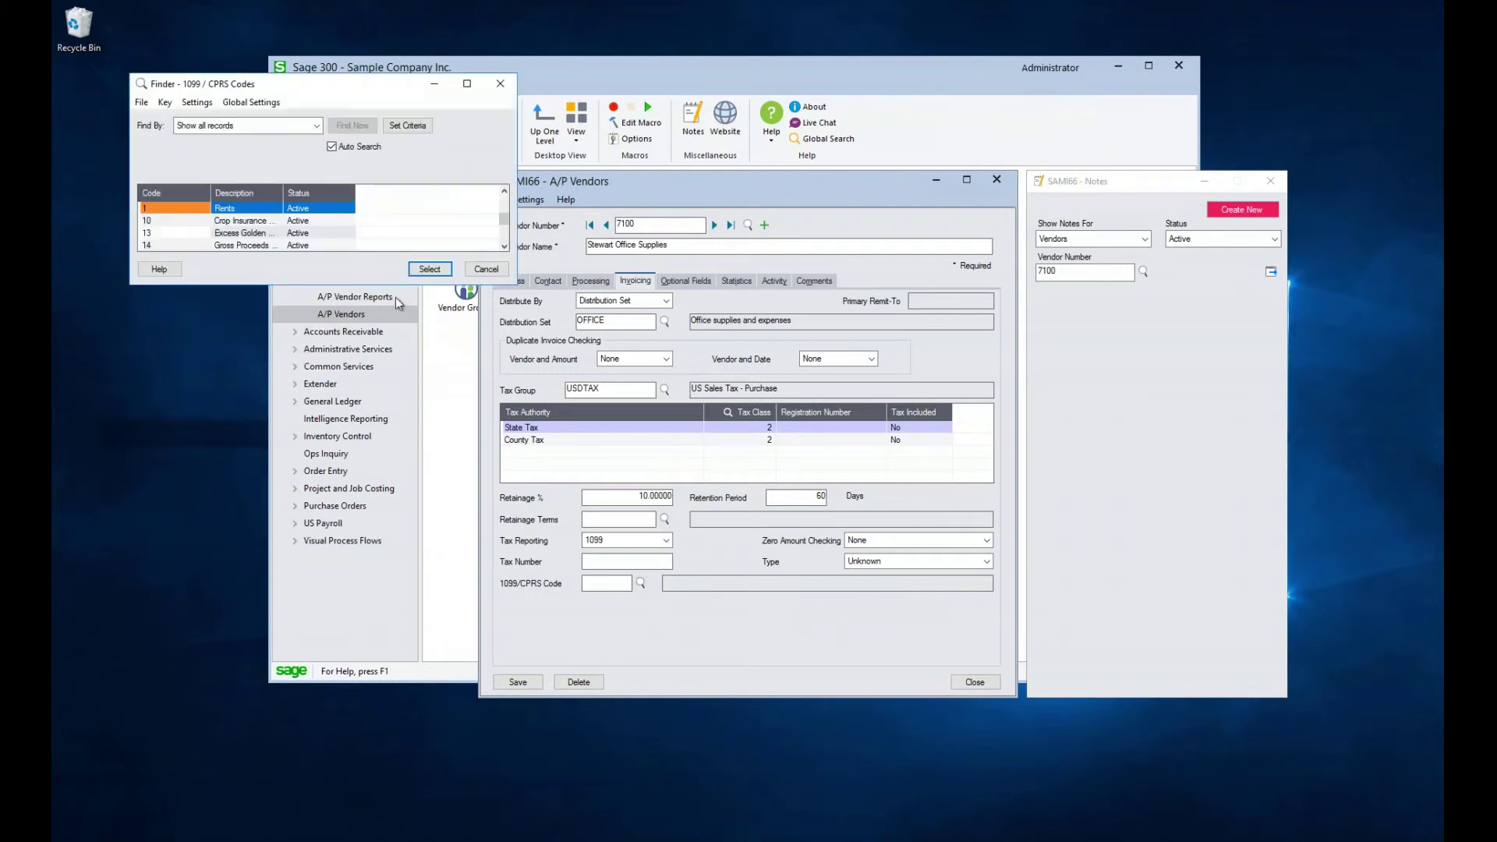
drag(403, 285, 386, 435)
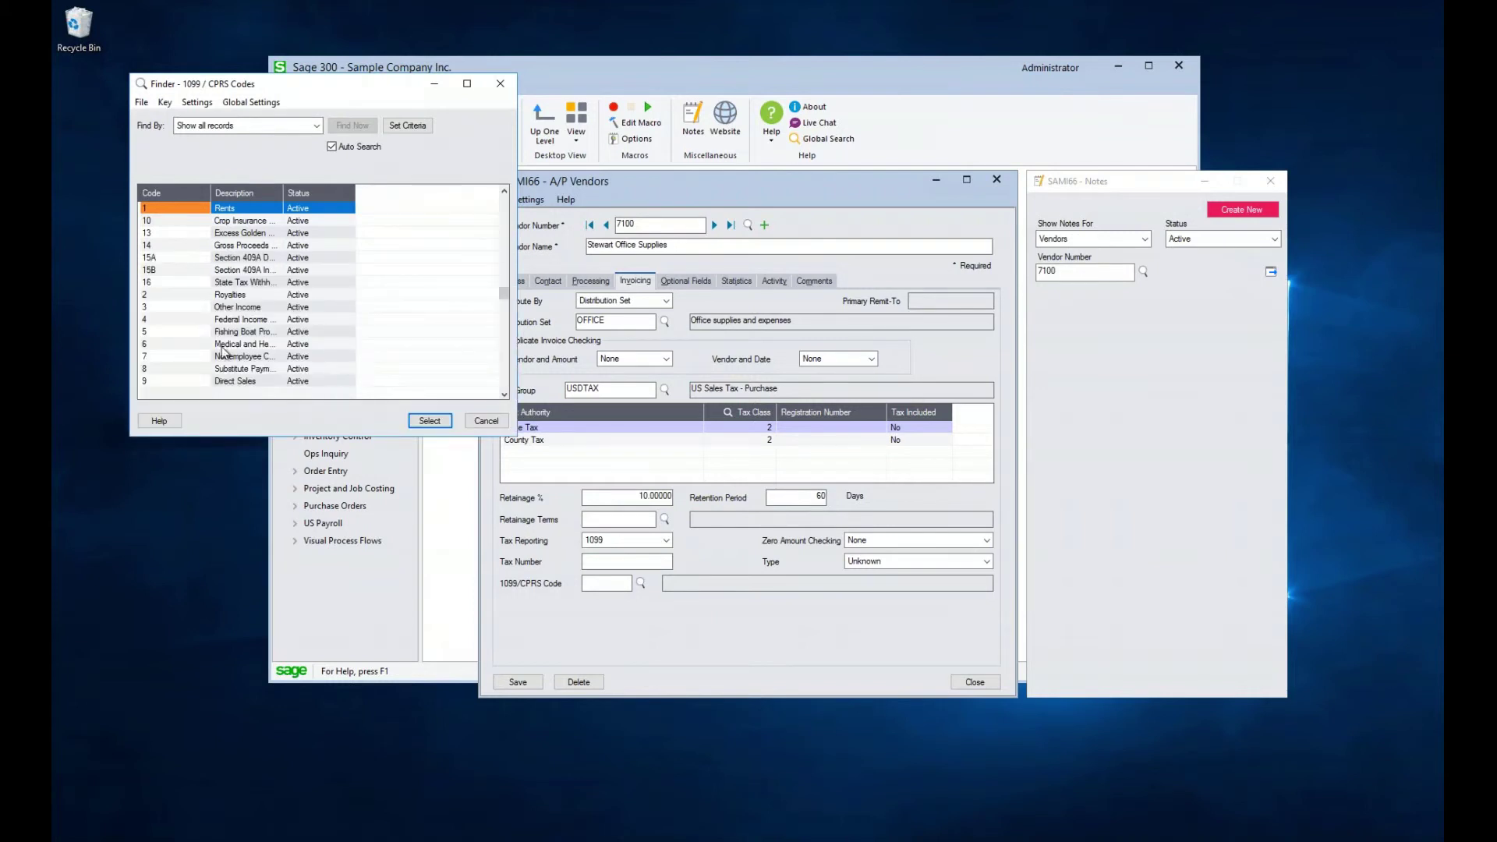
drag(283, 193, 414, 198)
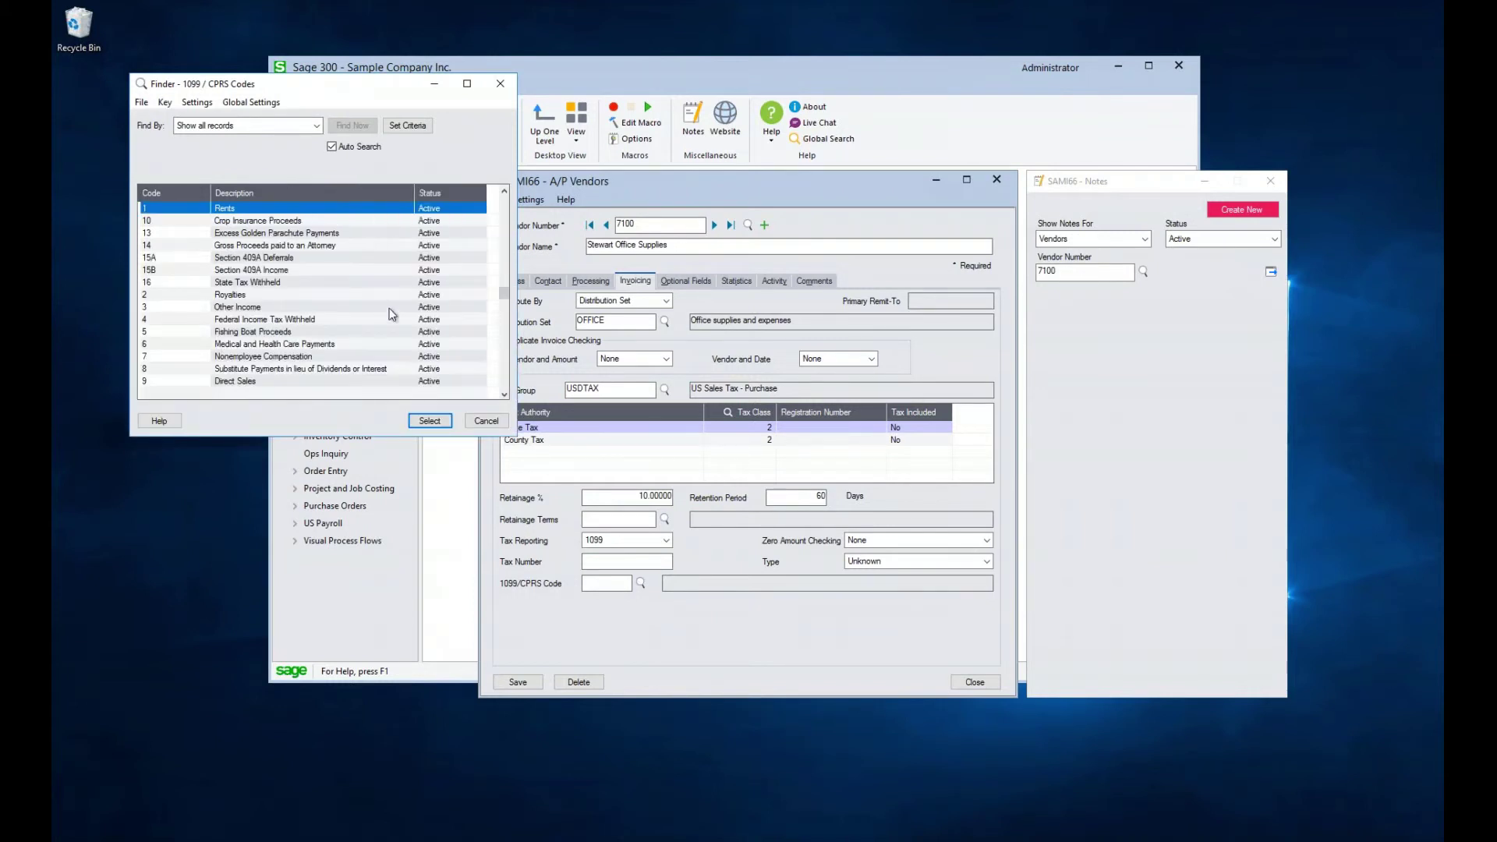
click(482, 424)
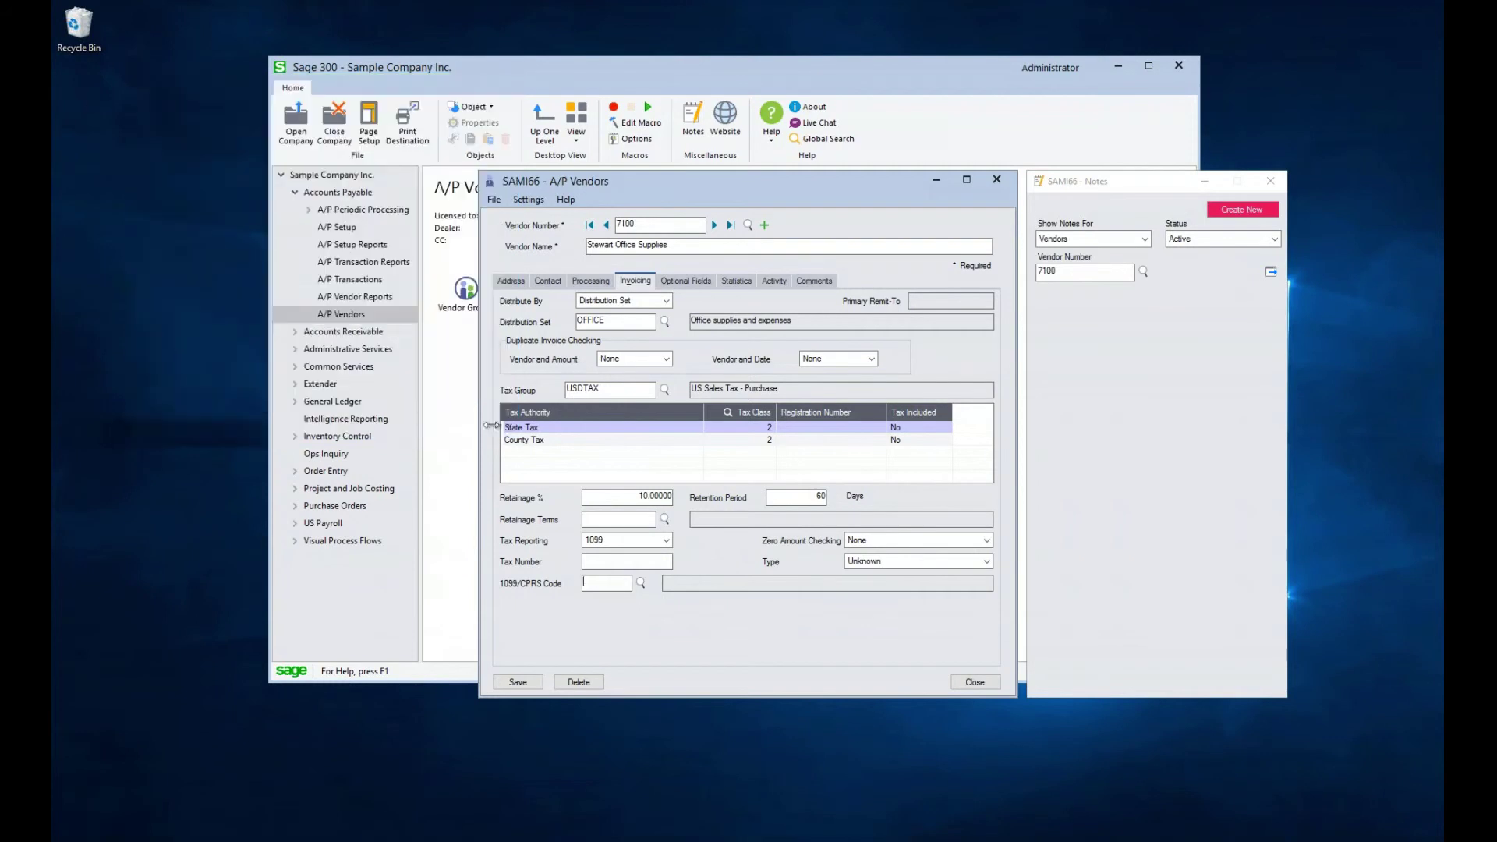
click(881, 560)
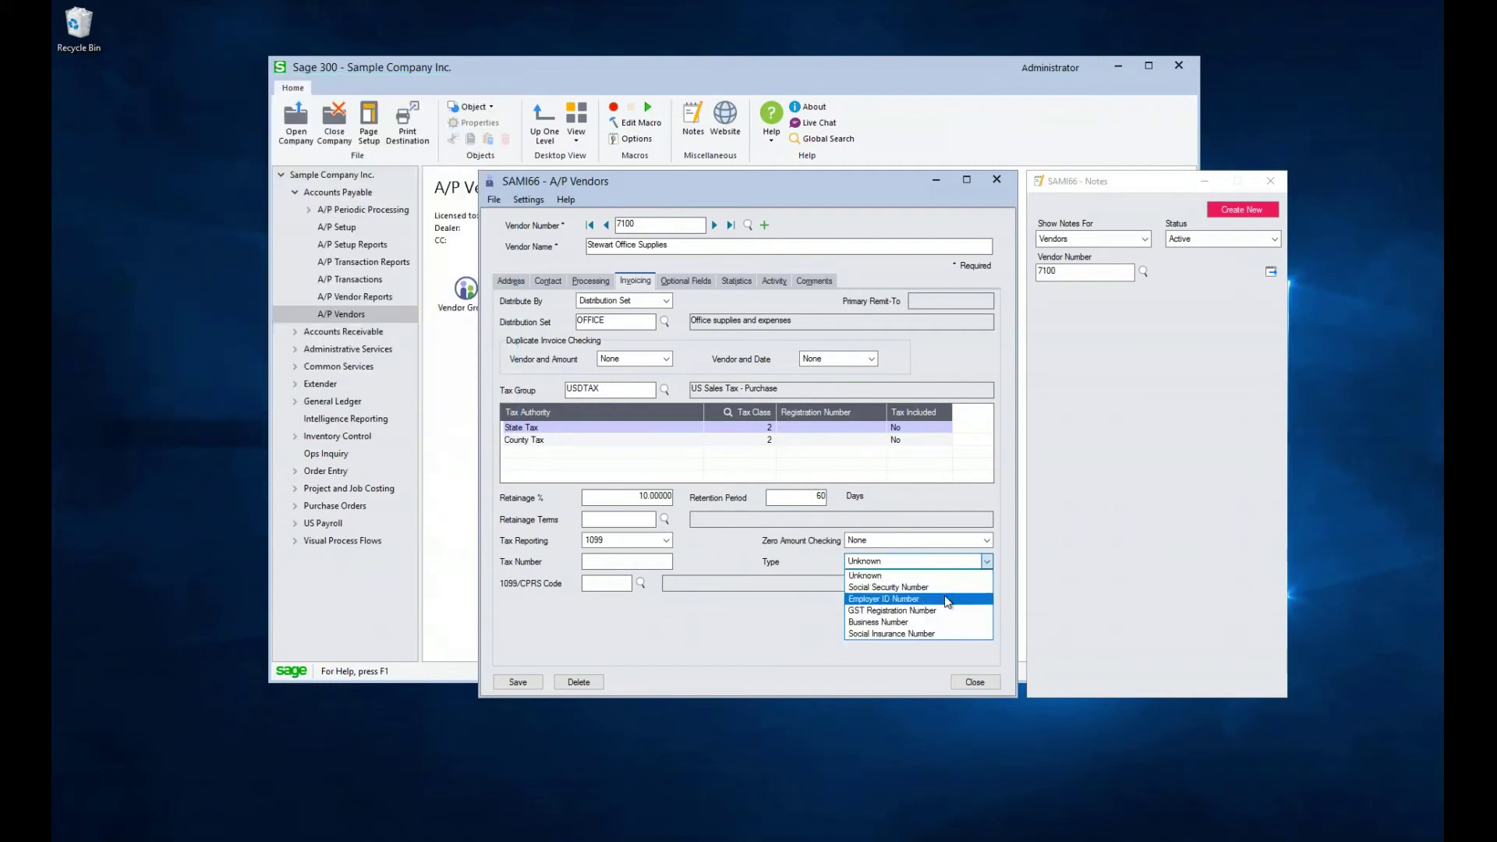
click(866, 575)
Review vendor 7100's Optional Fields, Statistics, Activity and Comments tabs
click(689, 279)
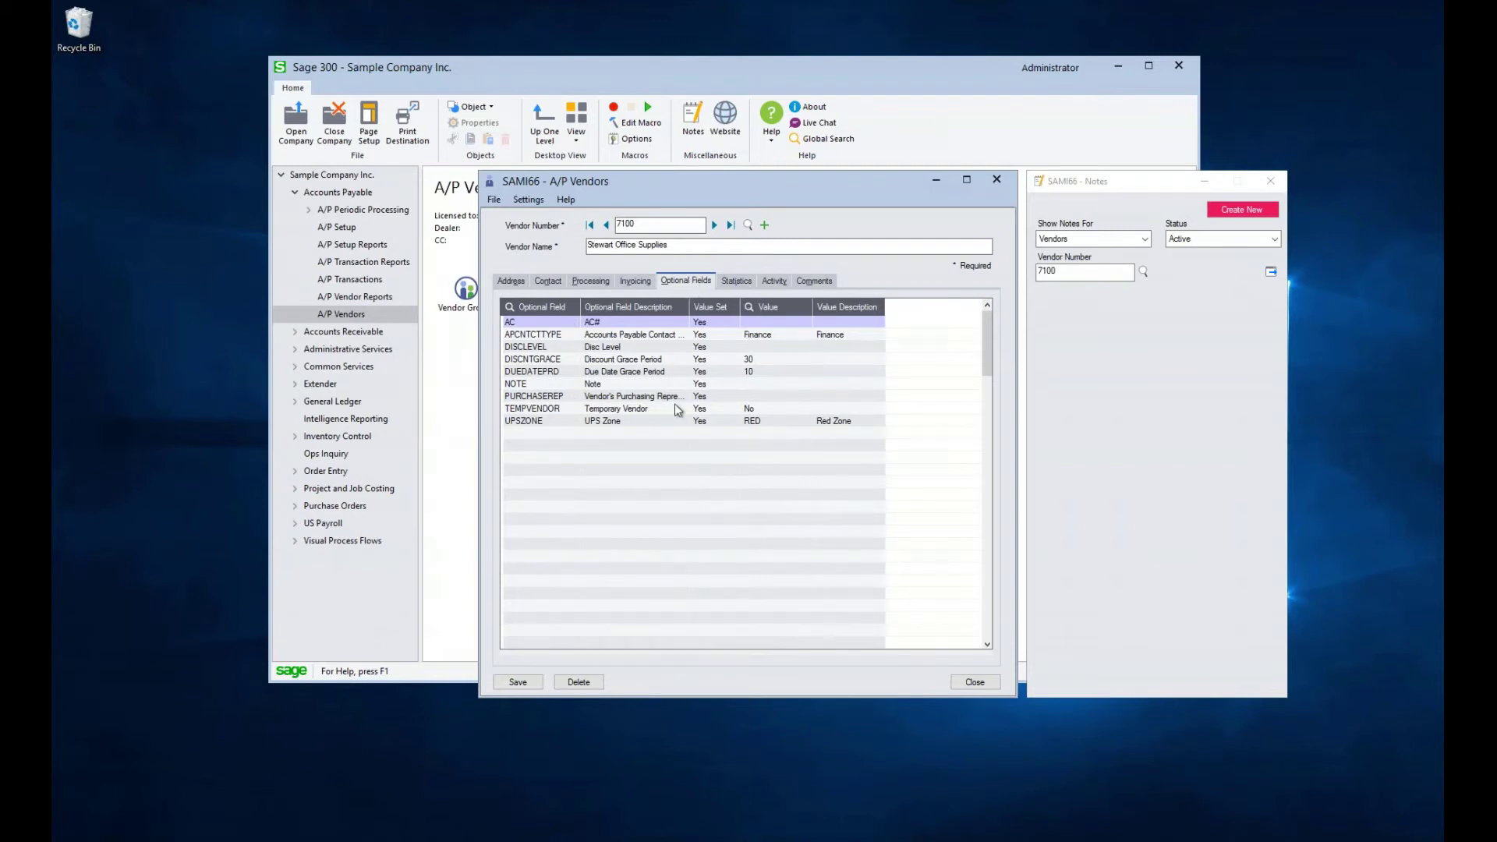
click(737, 281)
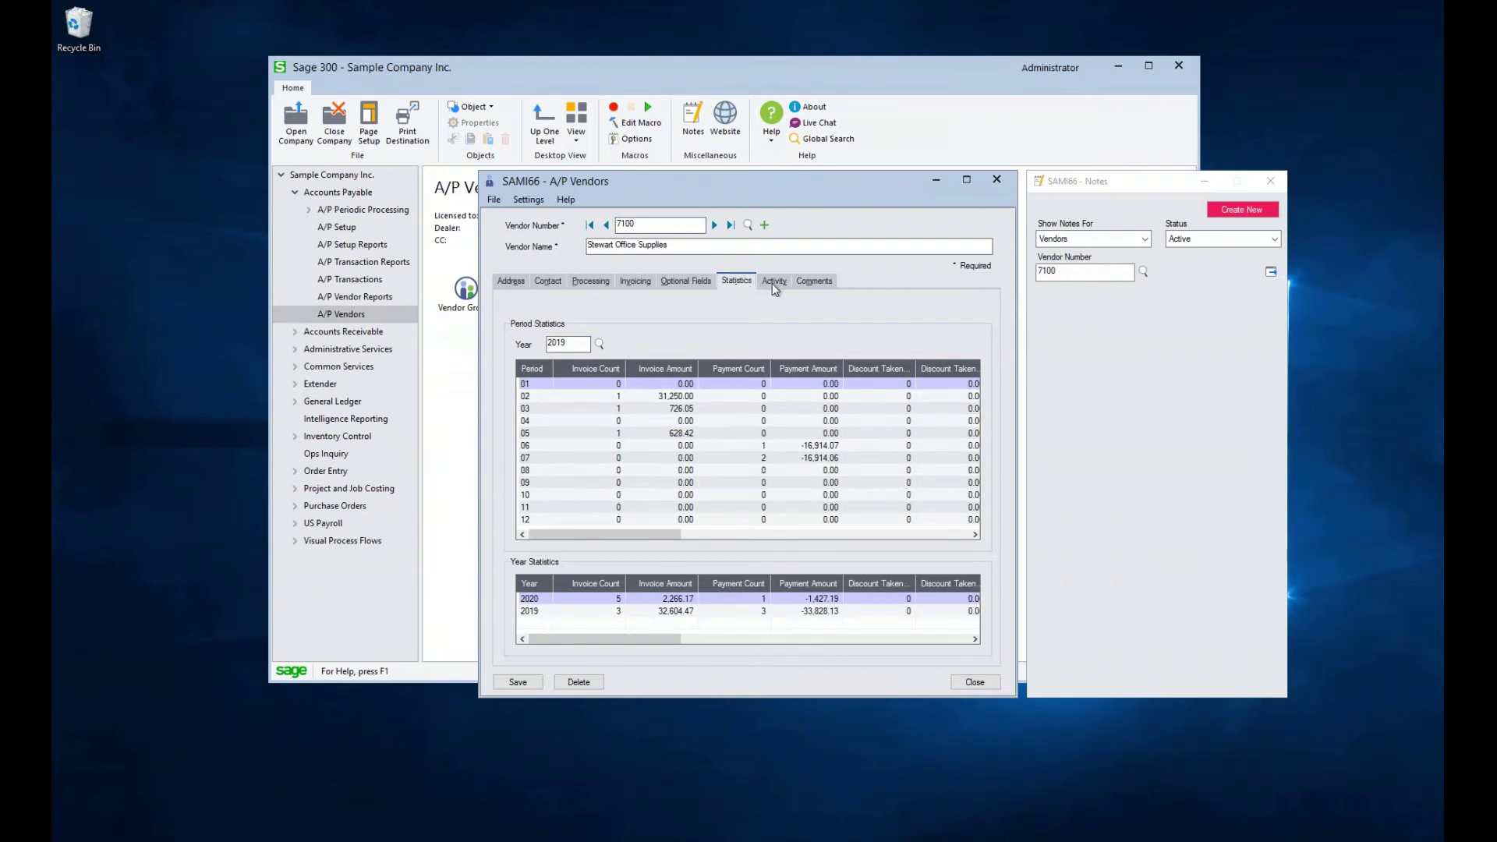
click(773, 282)
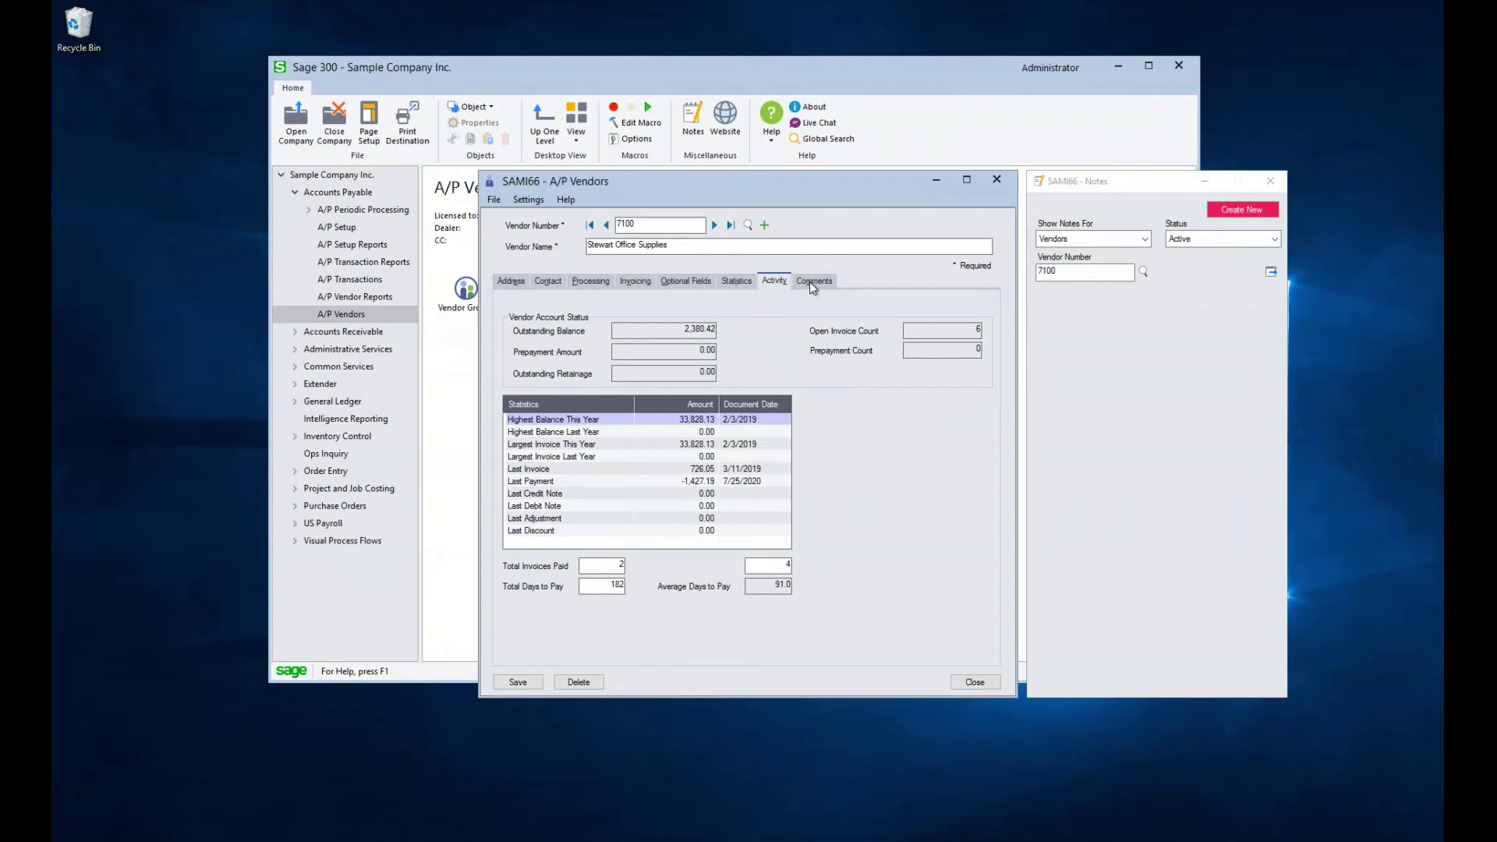
click(811, 287)
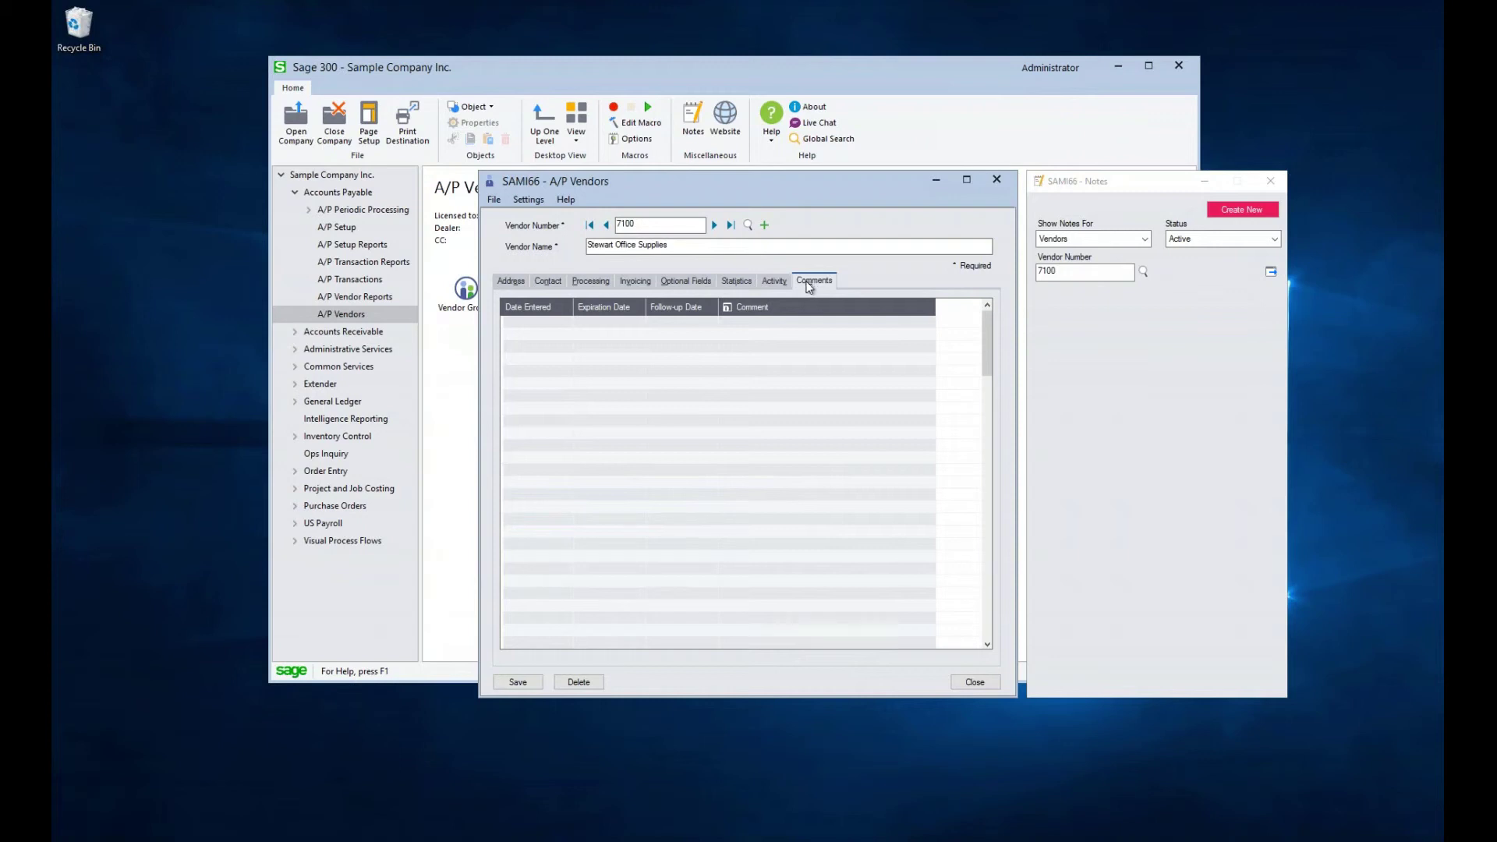
click(517, 682)
Close vendor 7100's record, discarding the changes
click(995, 681)
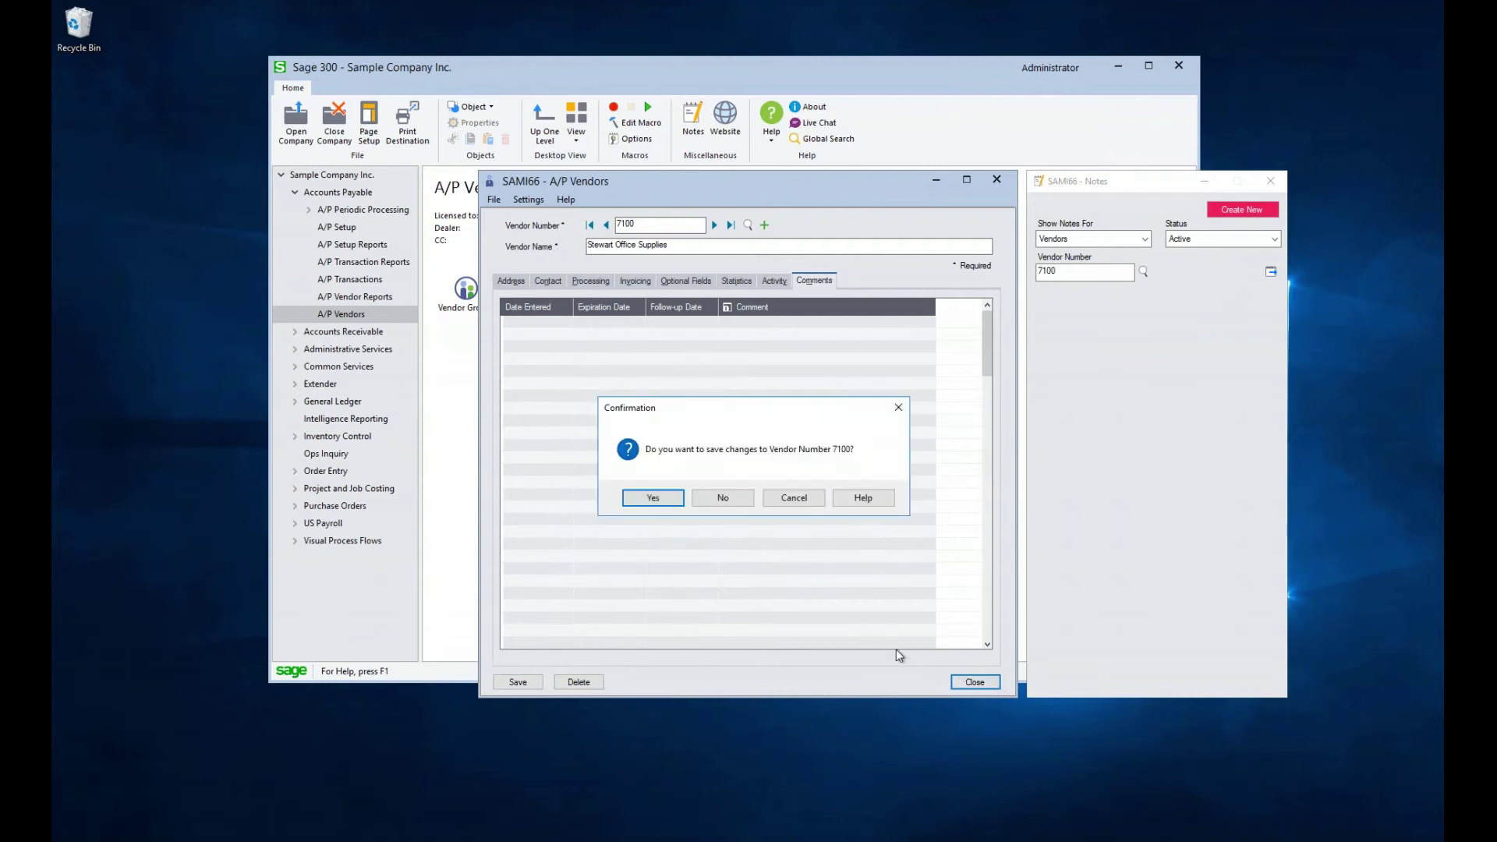
click(730, 501)
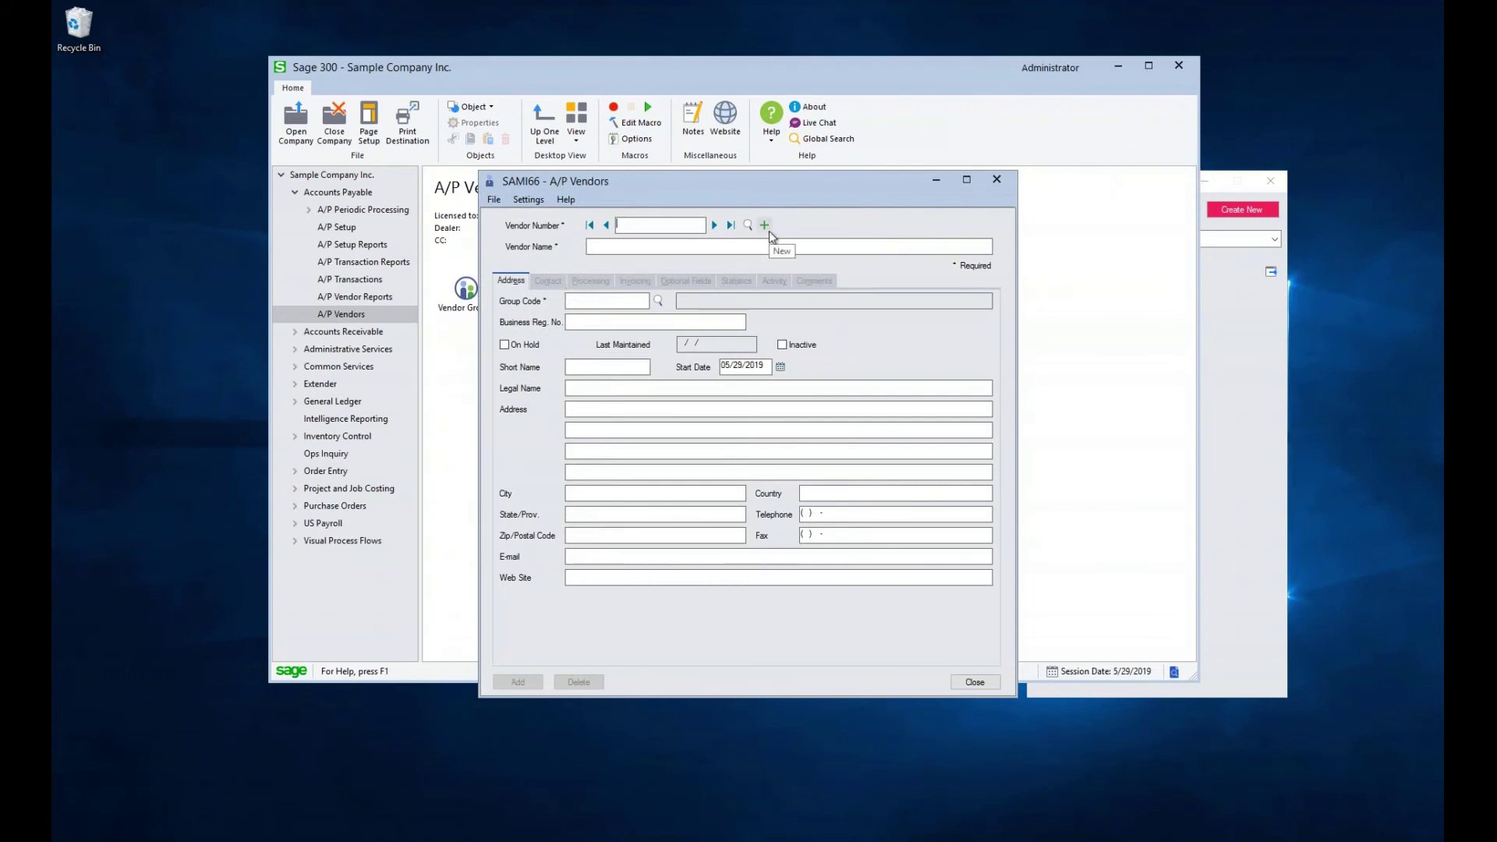
Enter vendor 8000, Equation Technologies, Inc., with group code SVC
text(8000)
click(588, 246)
text(Equation Technologies, Inc.)
key(Tab)
text(SV)
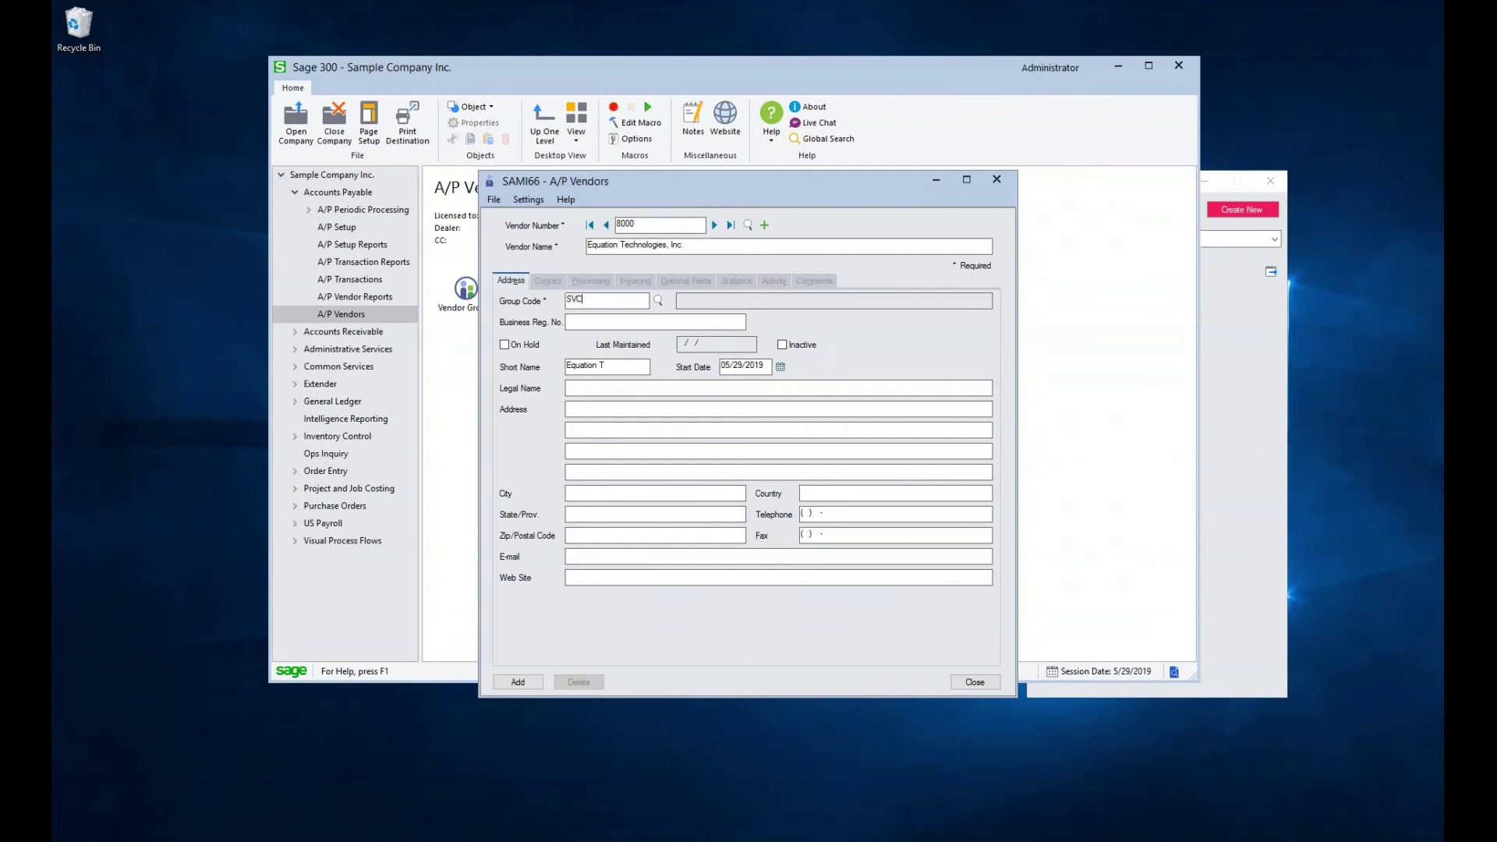
key(Tab)
key(Tab)
key(Tab)
key(Tab)
key(Tab)
key(Tab)
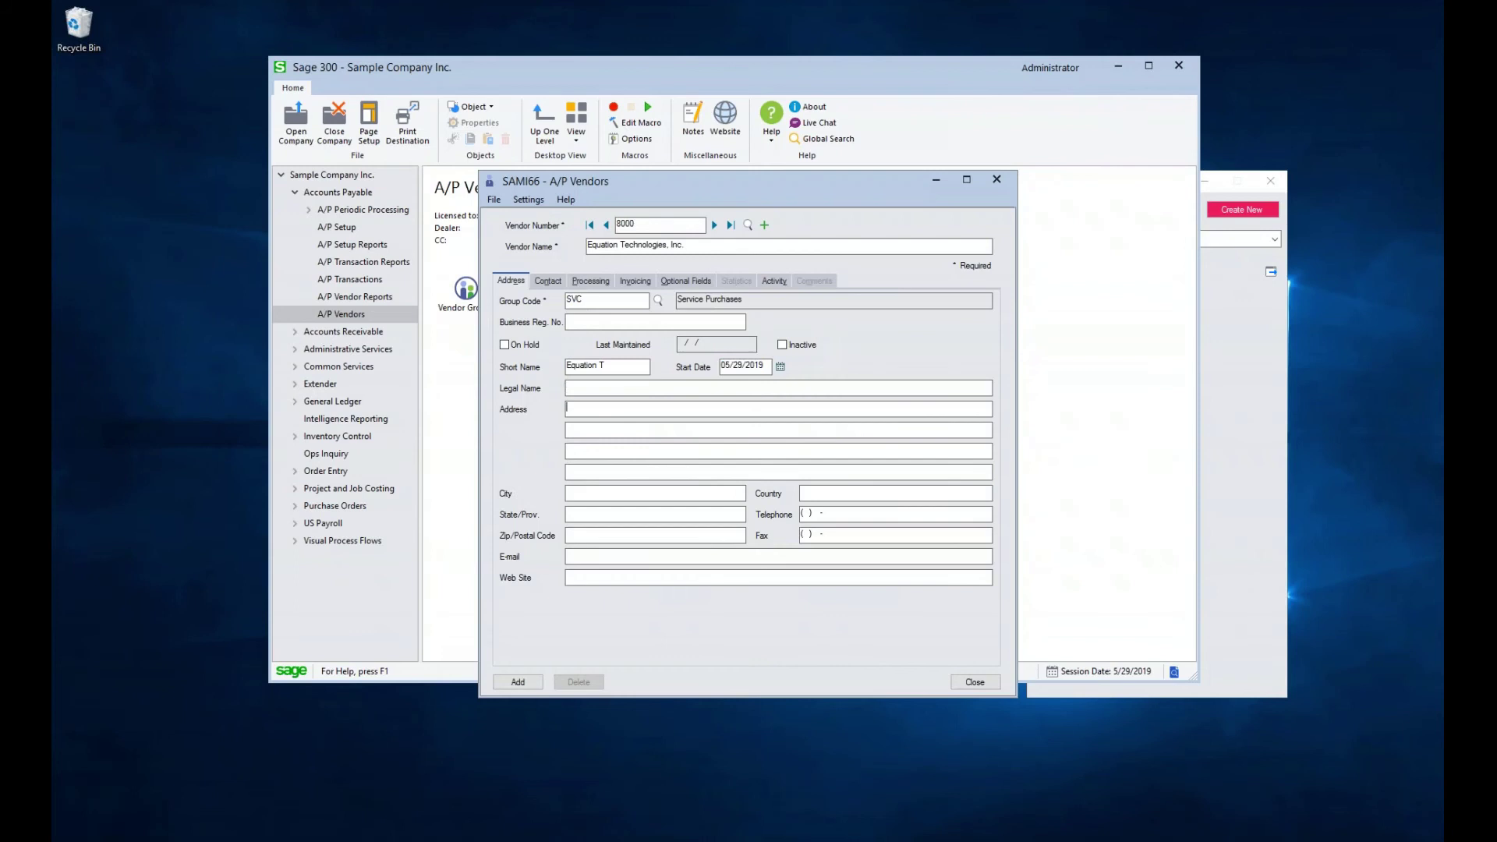
Fill in the vendor's street address, city, state, zip, country, telephone, fax and e-mail
key(Tab)
key(Tab)
key(Tab)
key(Tab)
key(Tab)
key(Tab)
key(Tab)
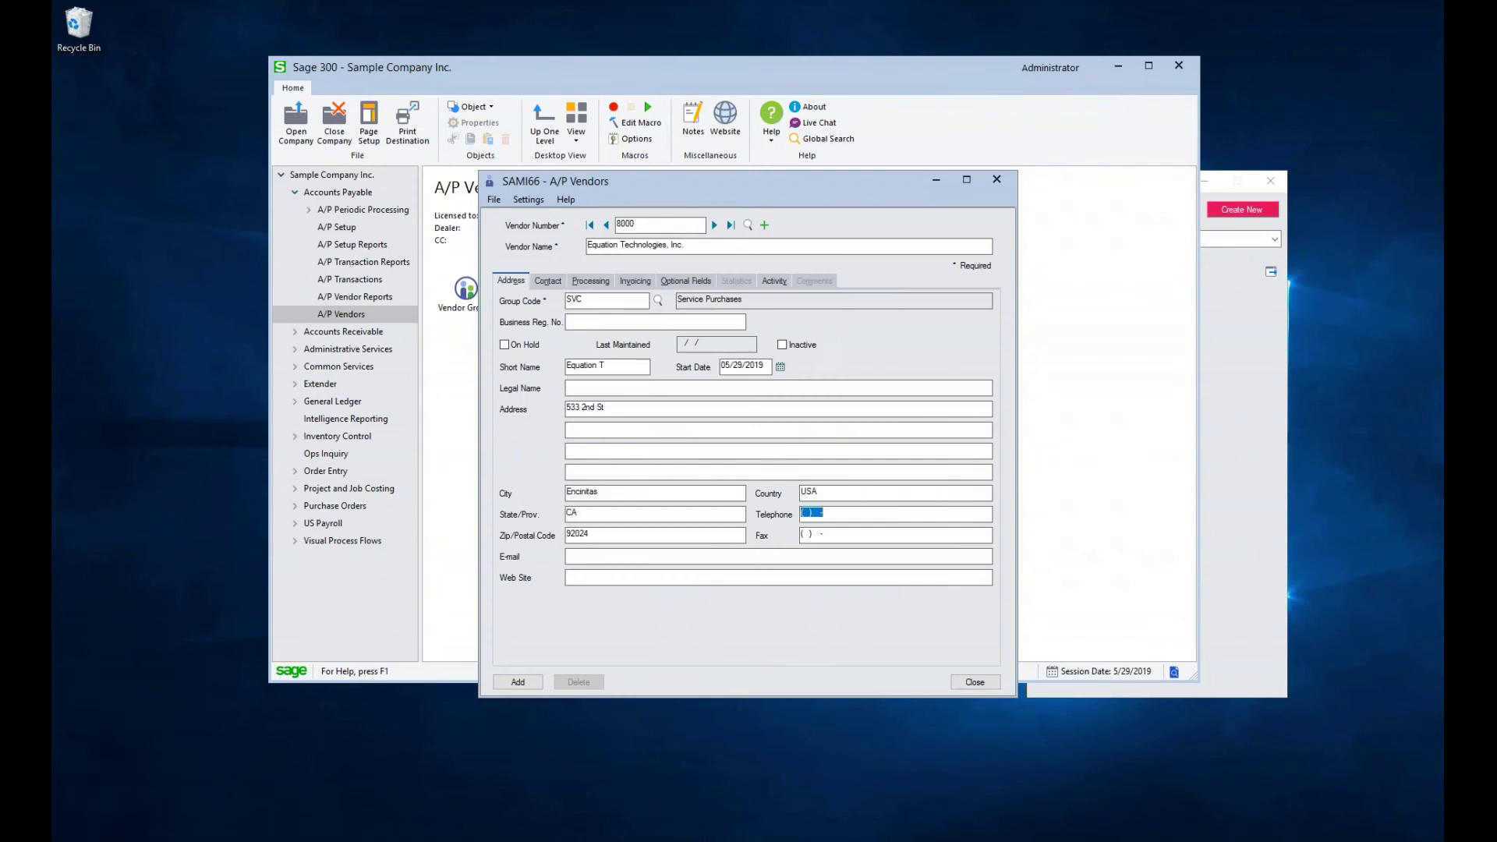
key(Tab)
key(Tab)
key(Tab)
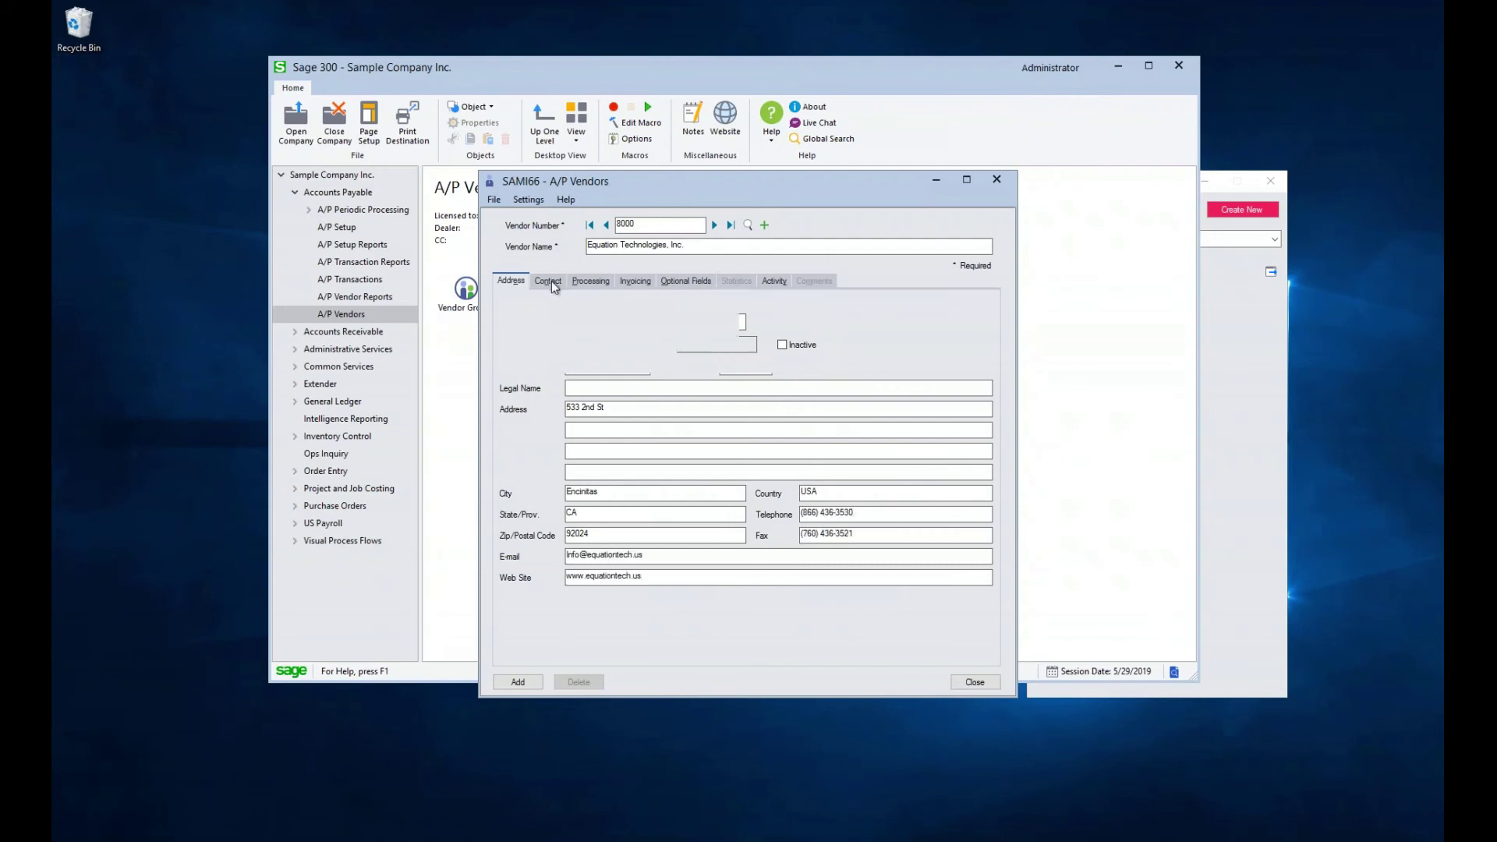
click(552, 282)
click(577, 301)
text(Support)
key(Tab)
key(Tab)
key(Tab)
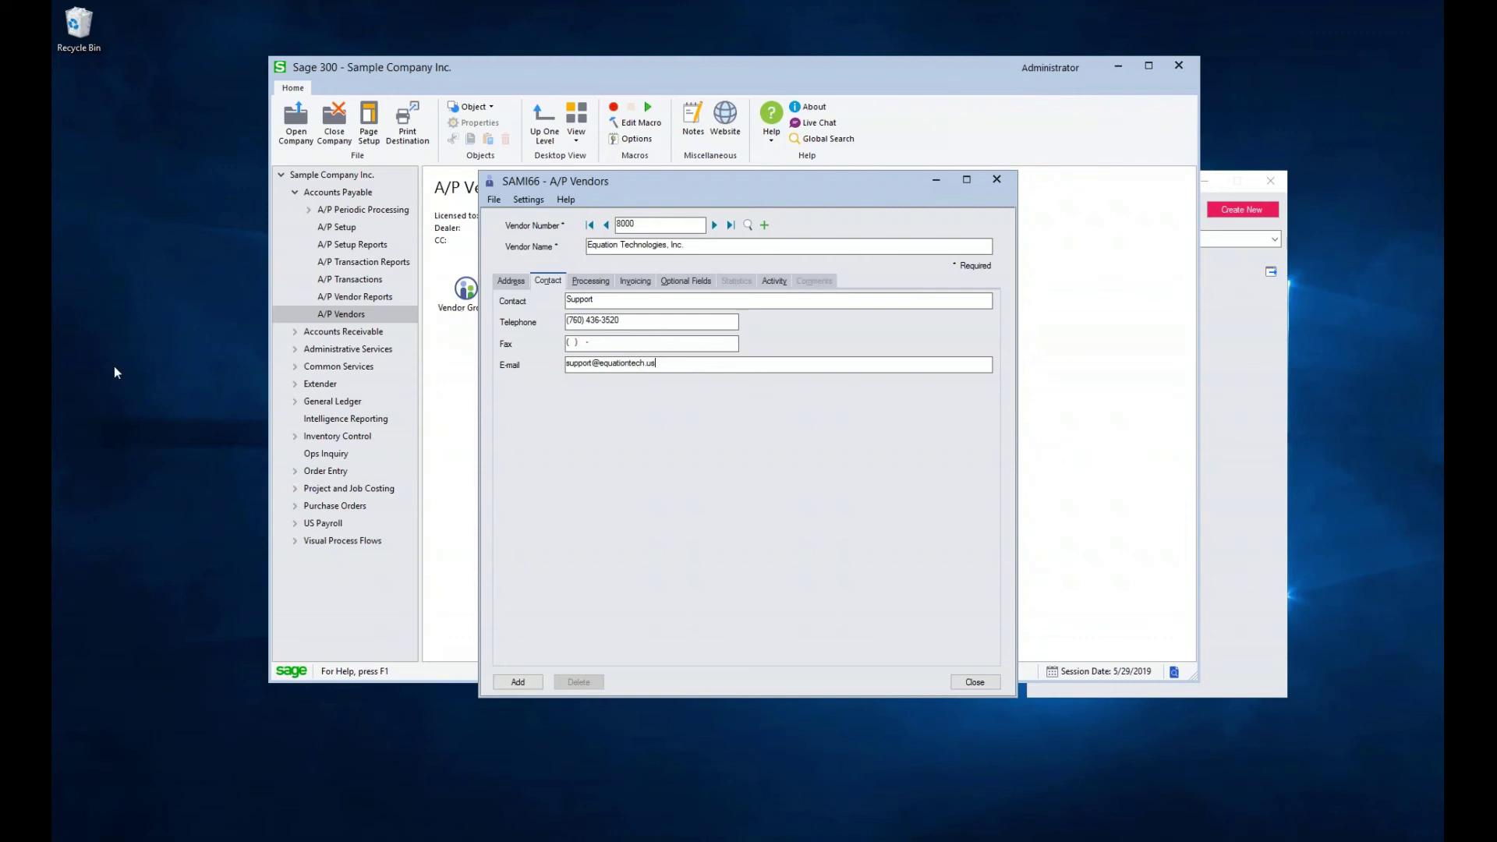
Set the new vendor's account set to TRADE
click(601, 282)
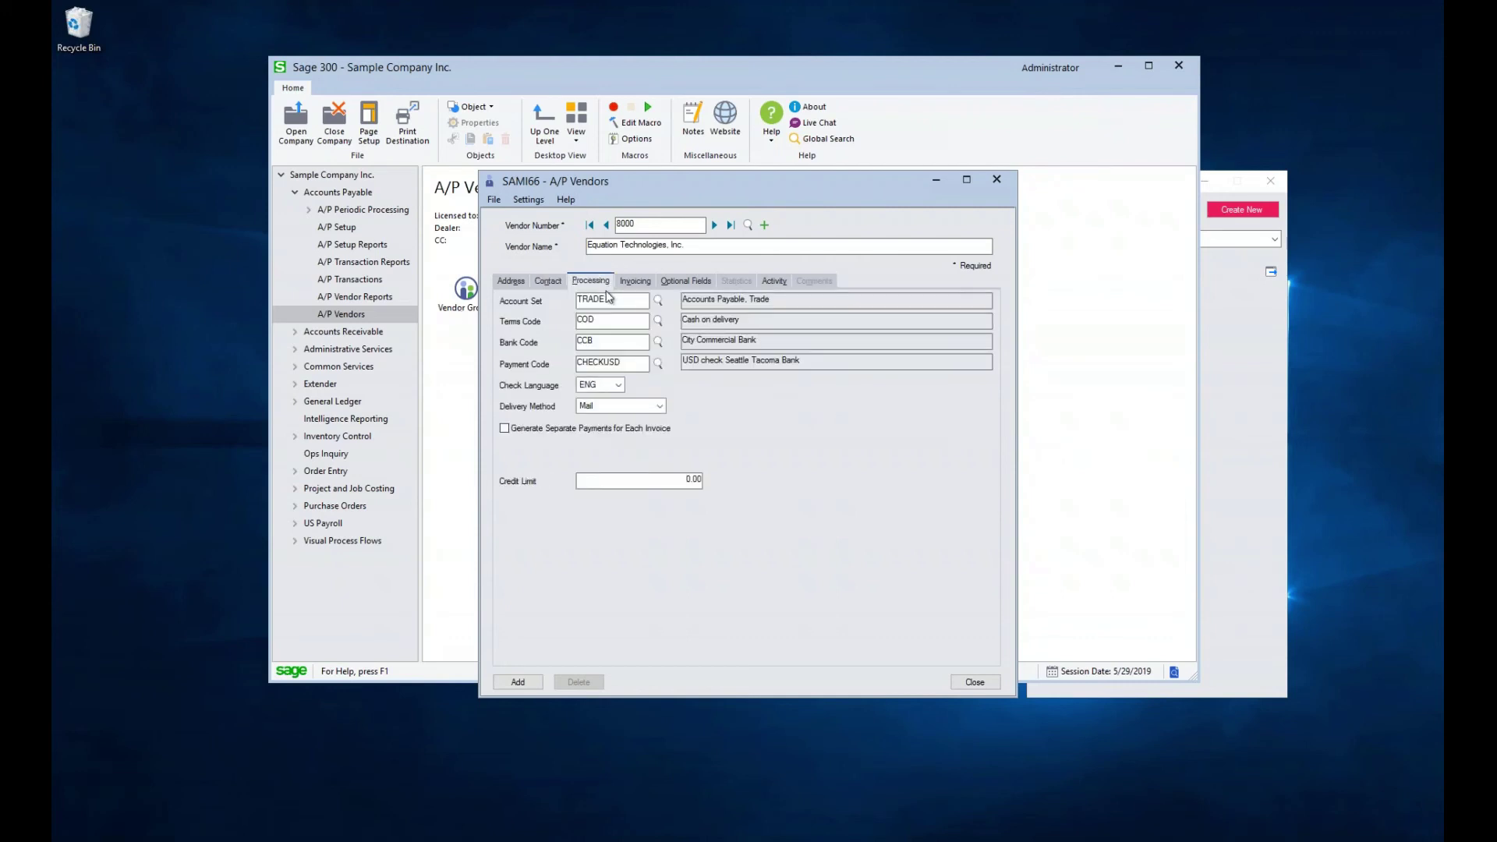
click(659, 302)
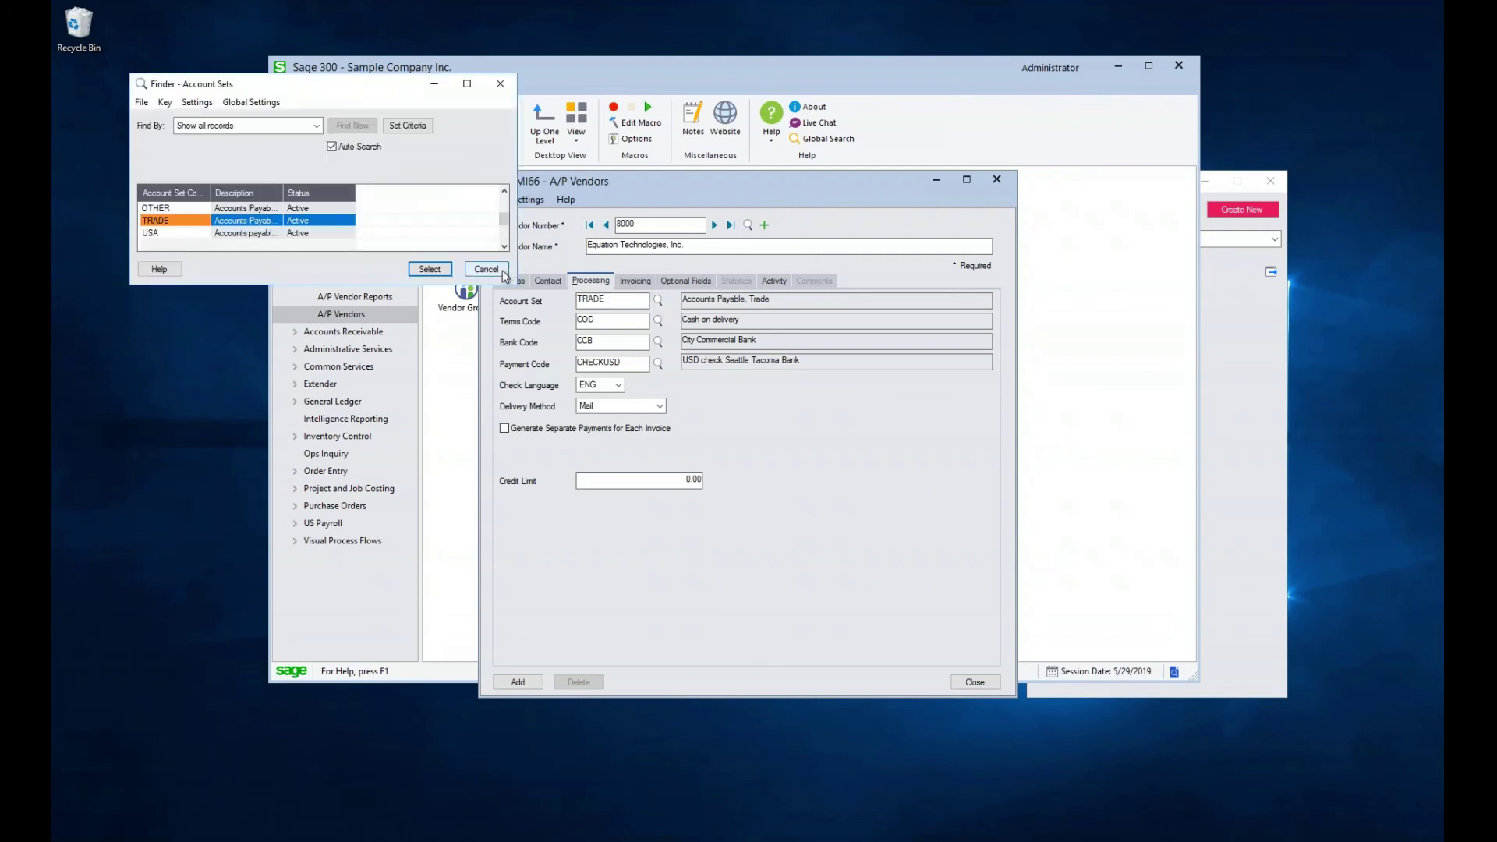
click(487, 269)
Distribute the vendor's invoices by G/L account 6640, Subcontract costs
click(634, 281)
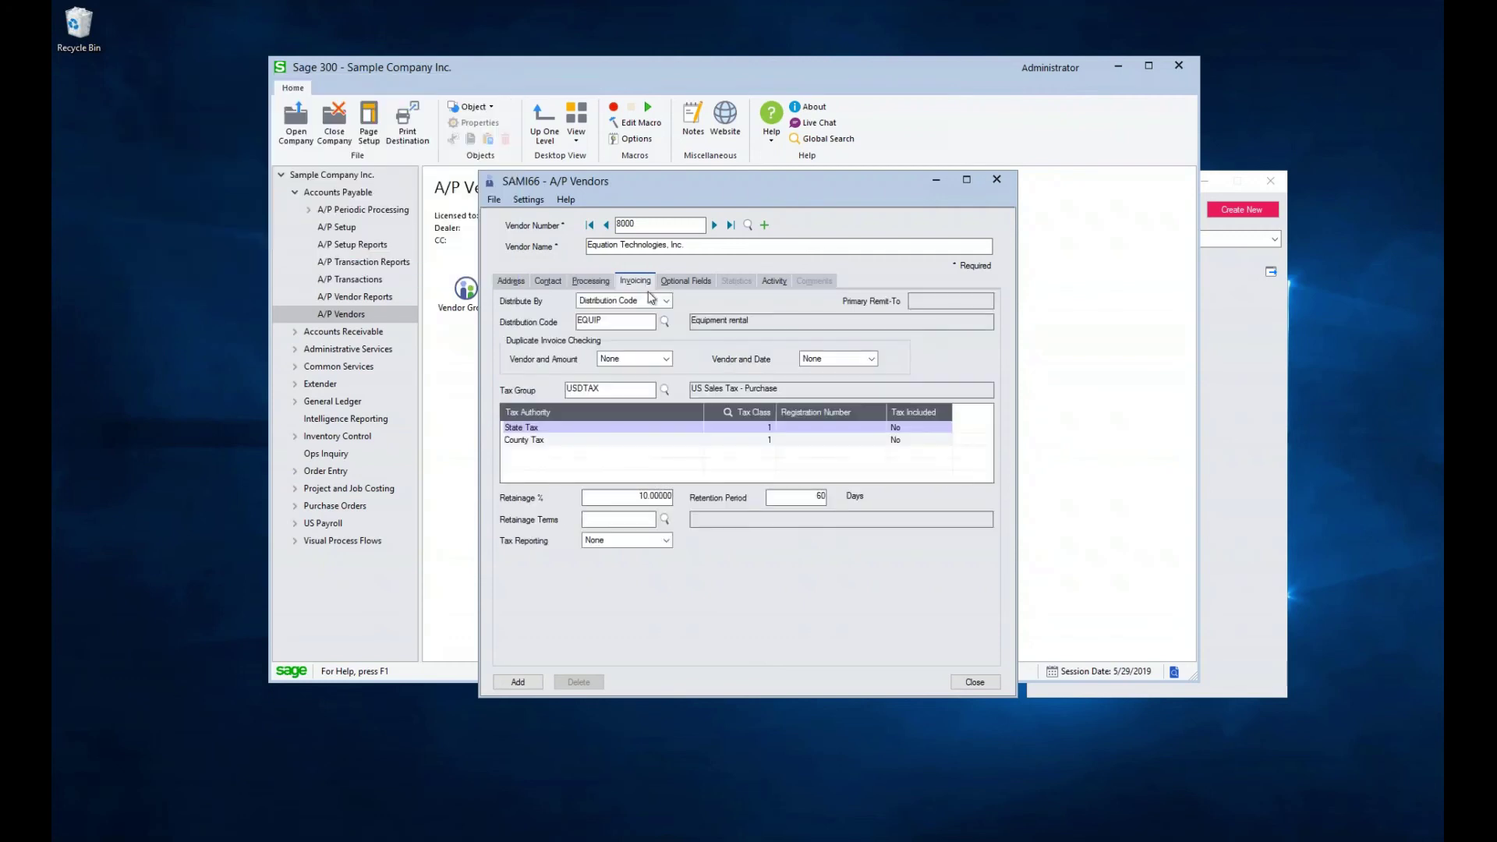
click(658, 301)
click(633, 339)
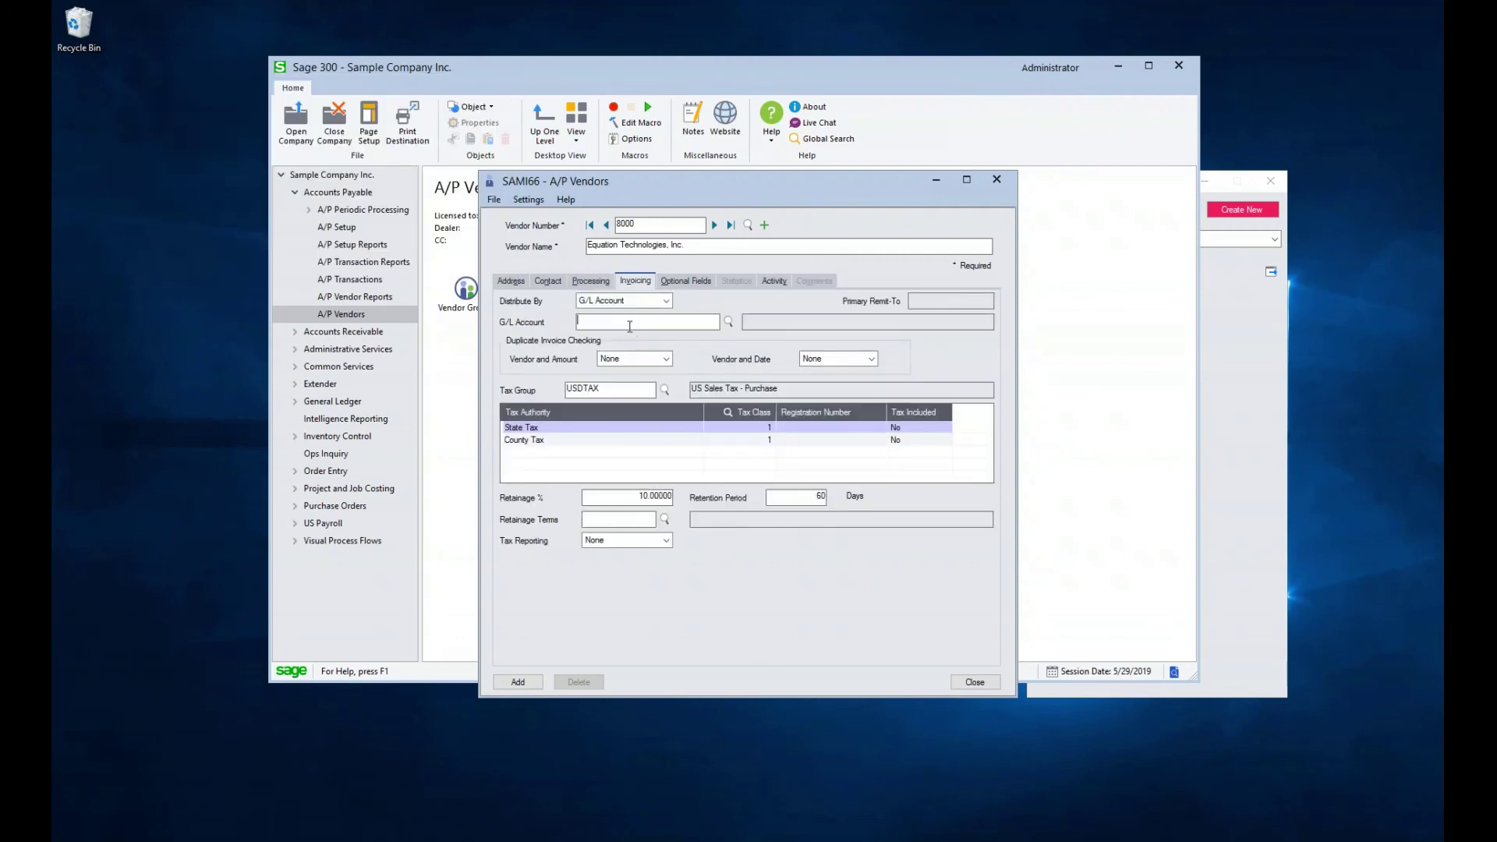
text(6640)
key(Tab)
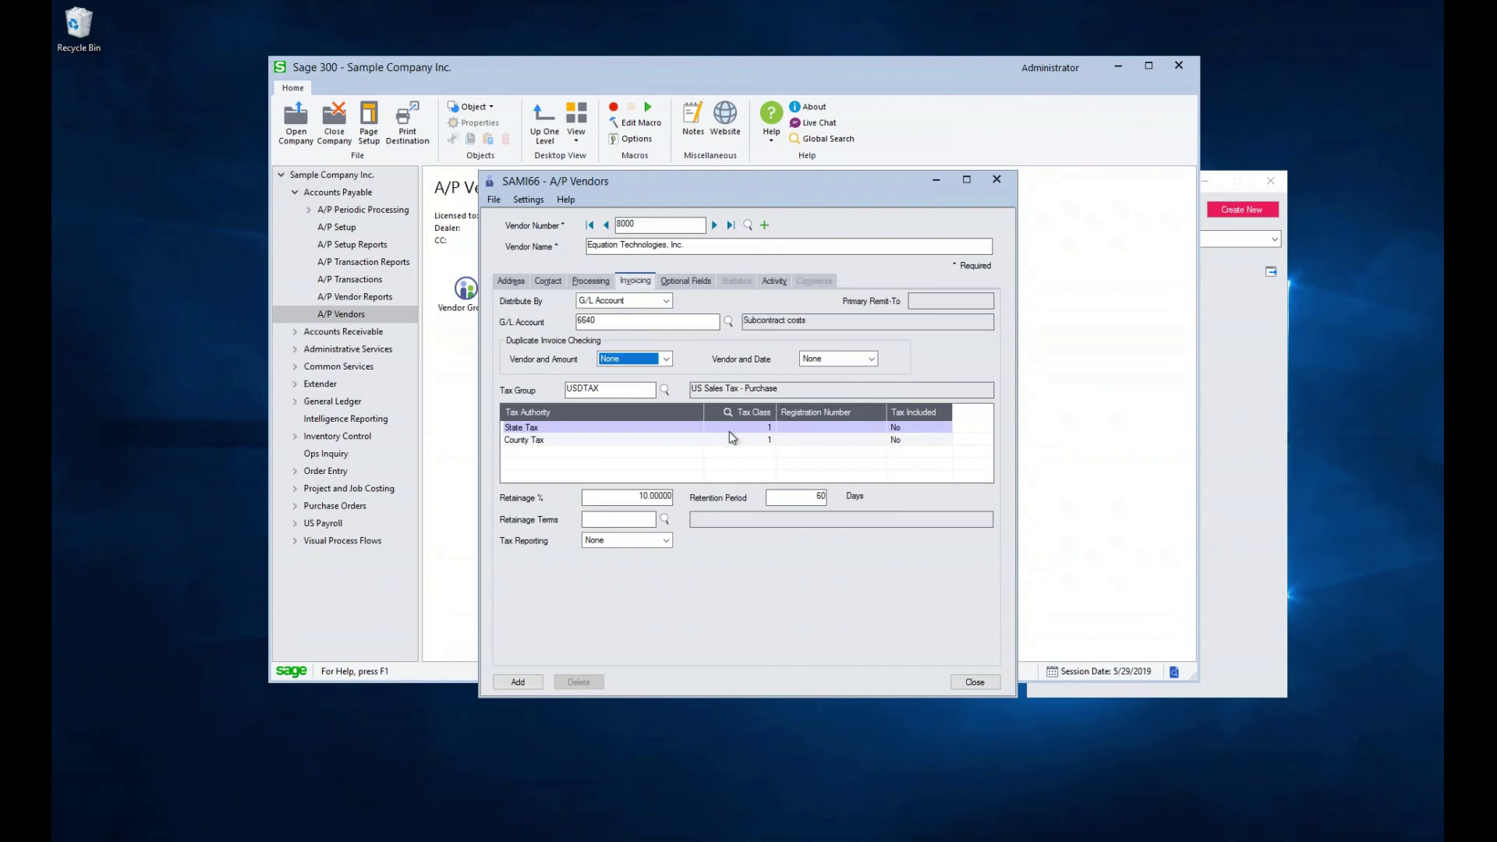
Set the State Tax and County Tax tax classes to 2
click(742, 428)
key(Tab)
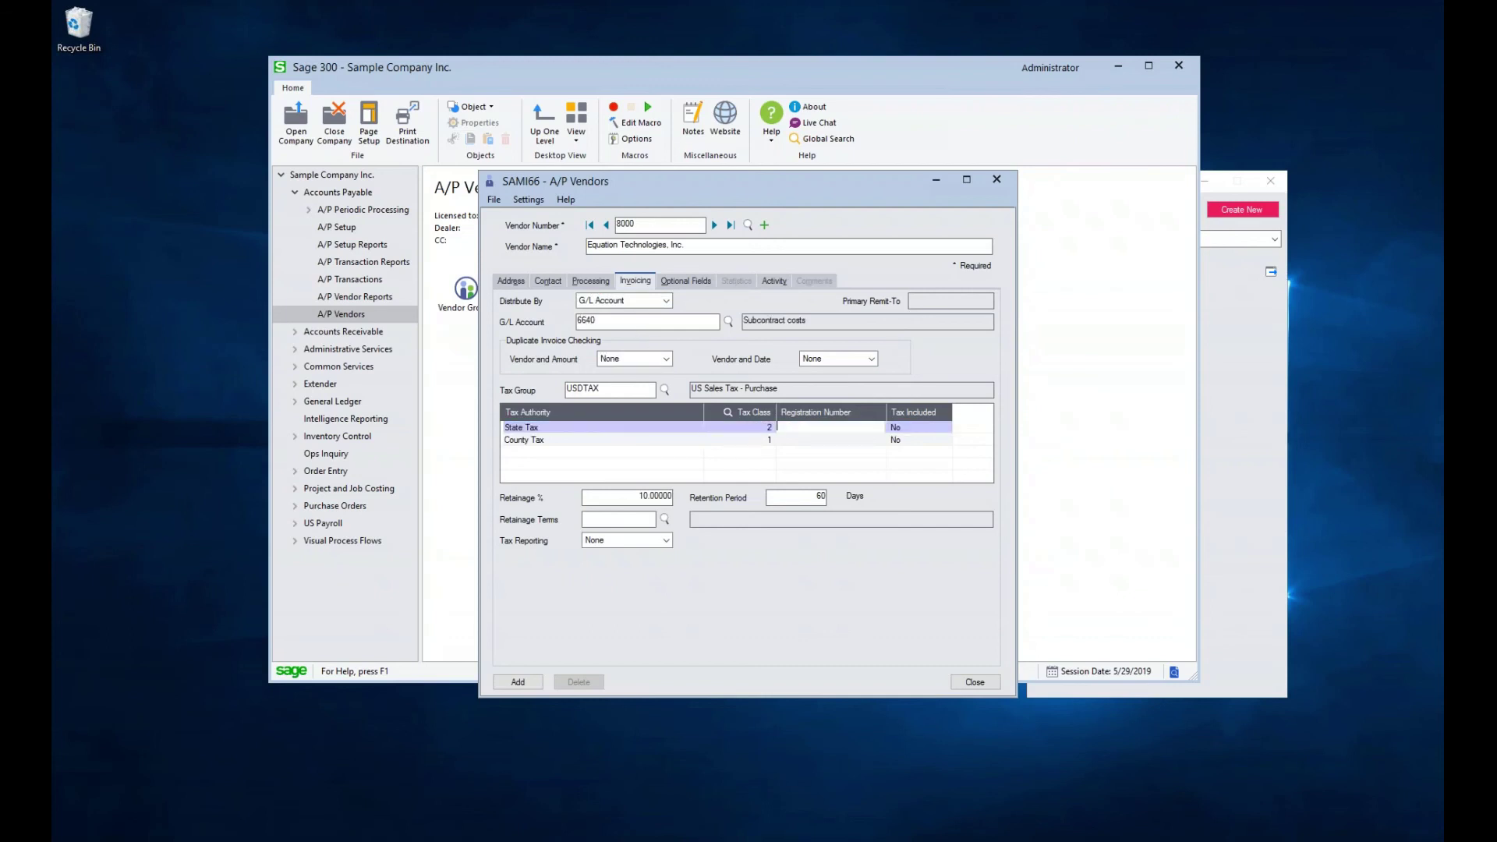
click(741, 440)
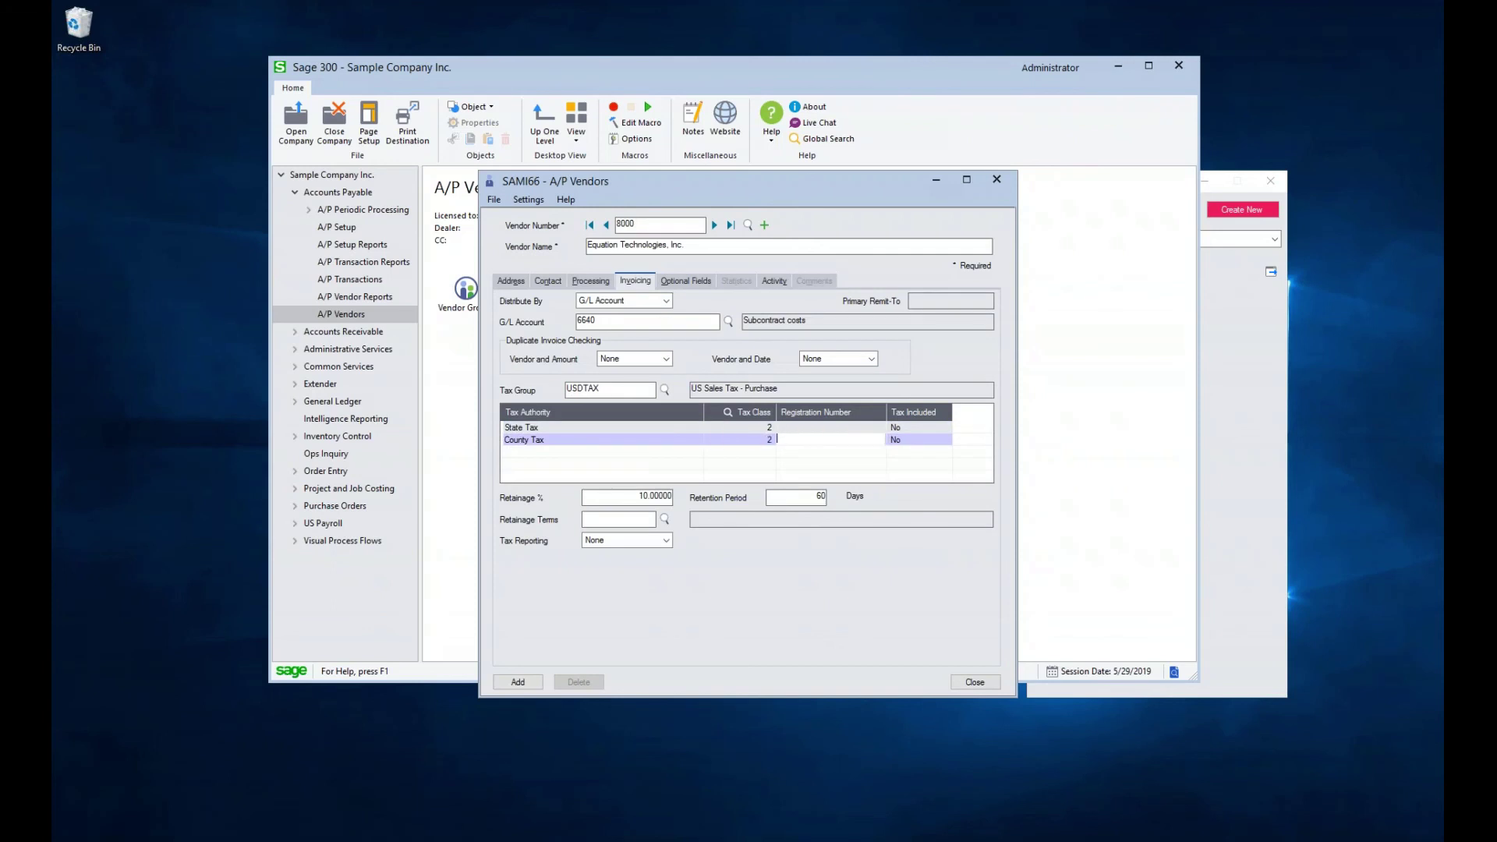
click(671, 282)
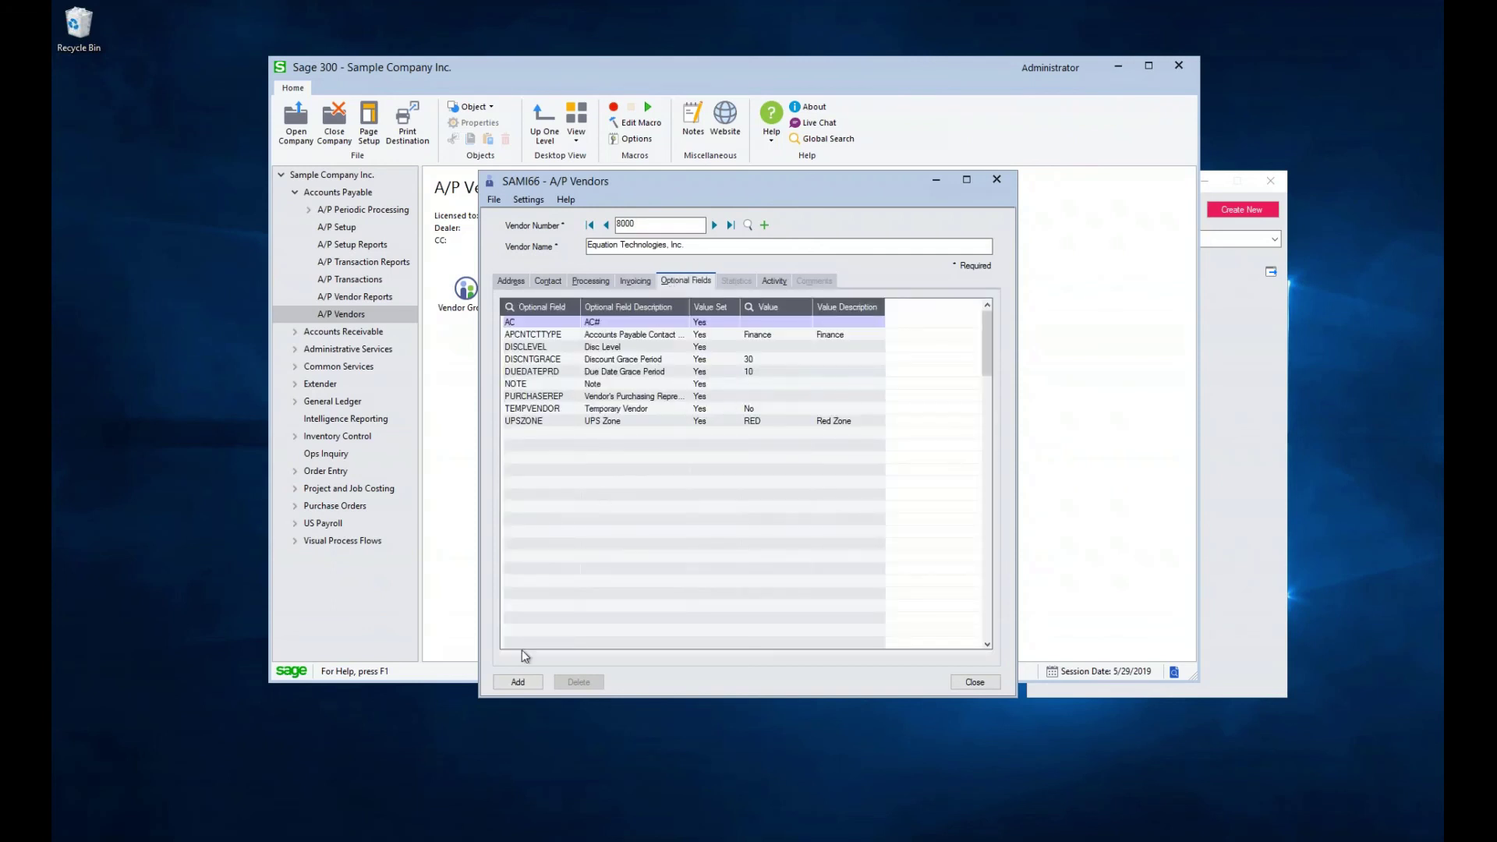
Save vendor 8000, Equation Technologies, Inc., as a new vendor record
click(518, 680)
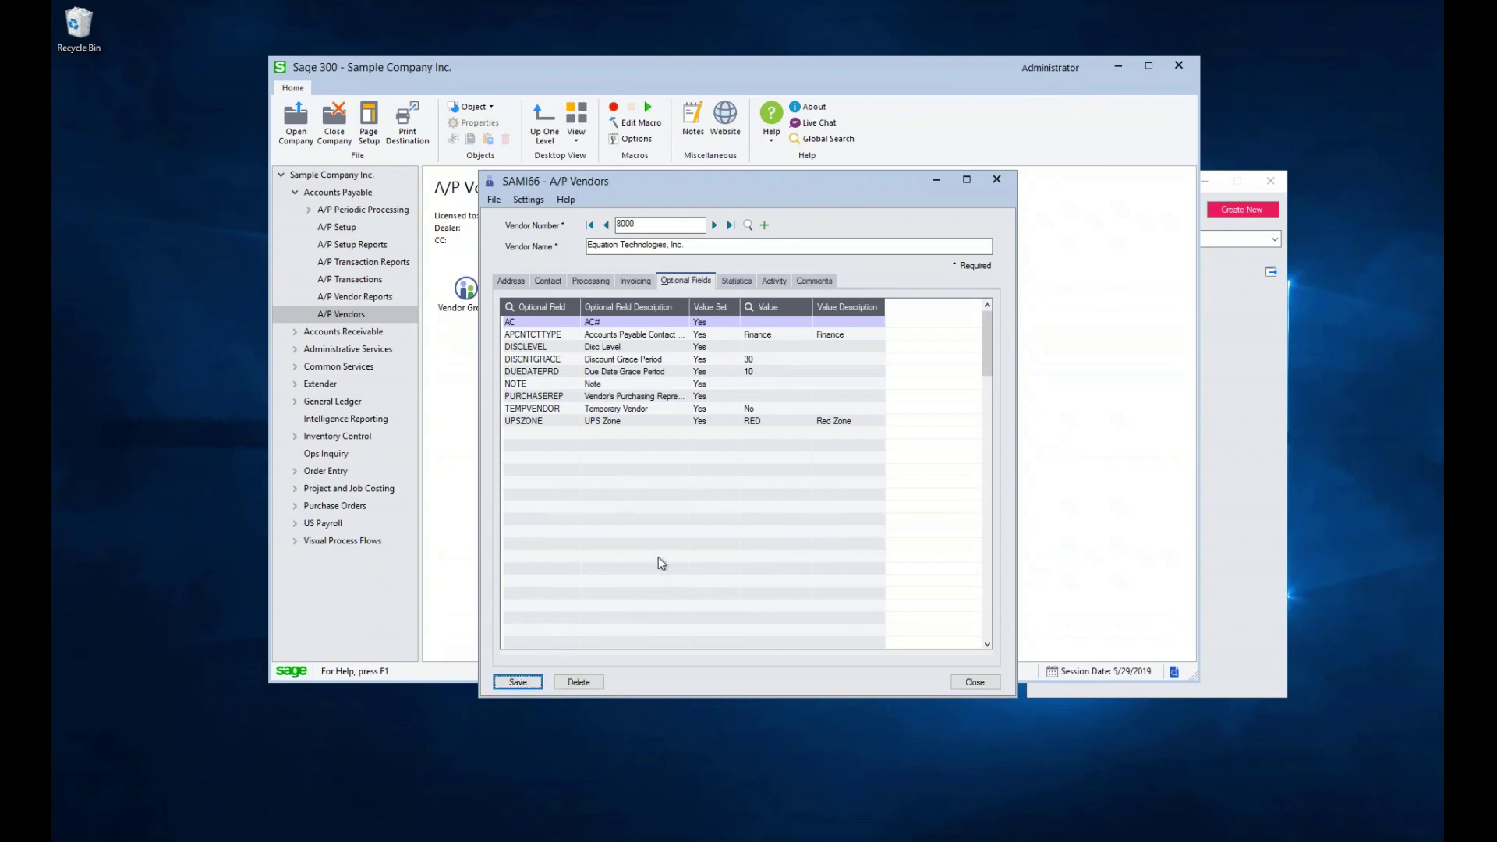